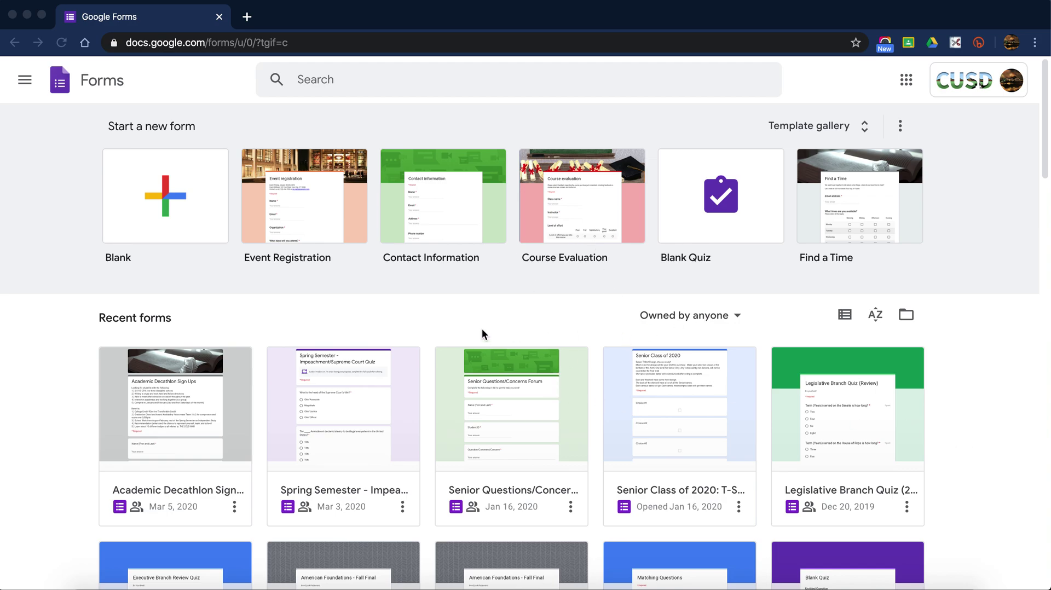
Step: Look through the list of recent forms on the home page and return to its beginning
scroll(482, 329, down, 1)
scroll(482, 327, up, 1)
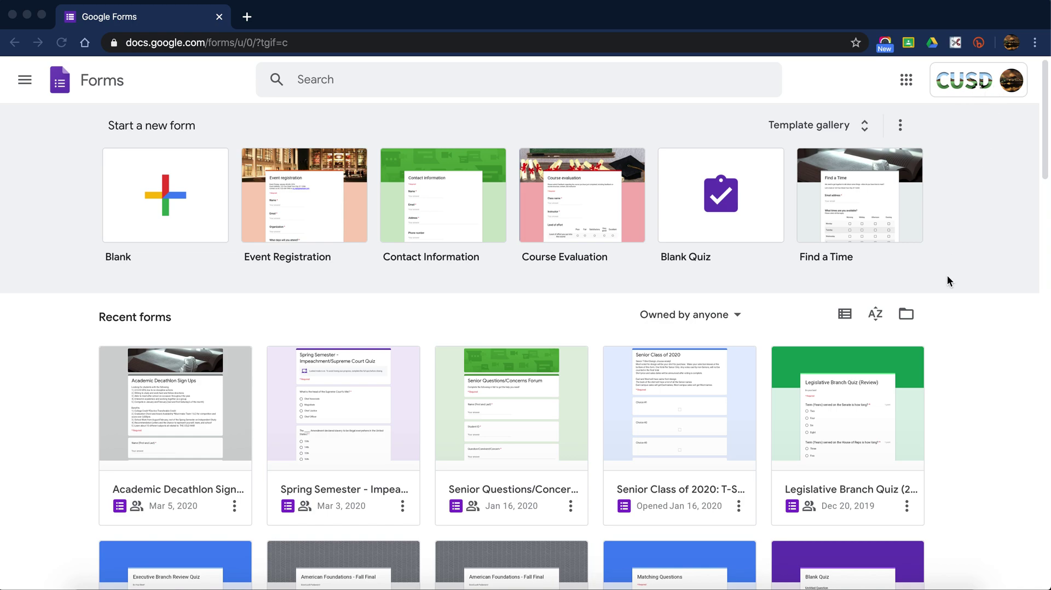
scroll(978, 349, down, 8)
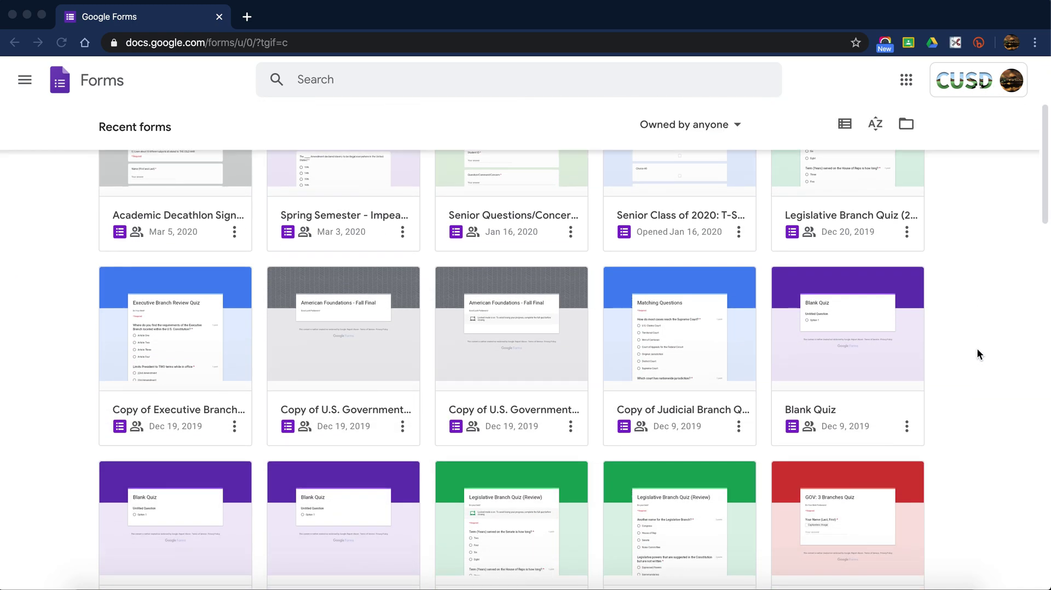
scroll(978, 349, down, 8)
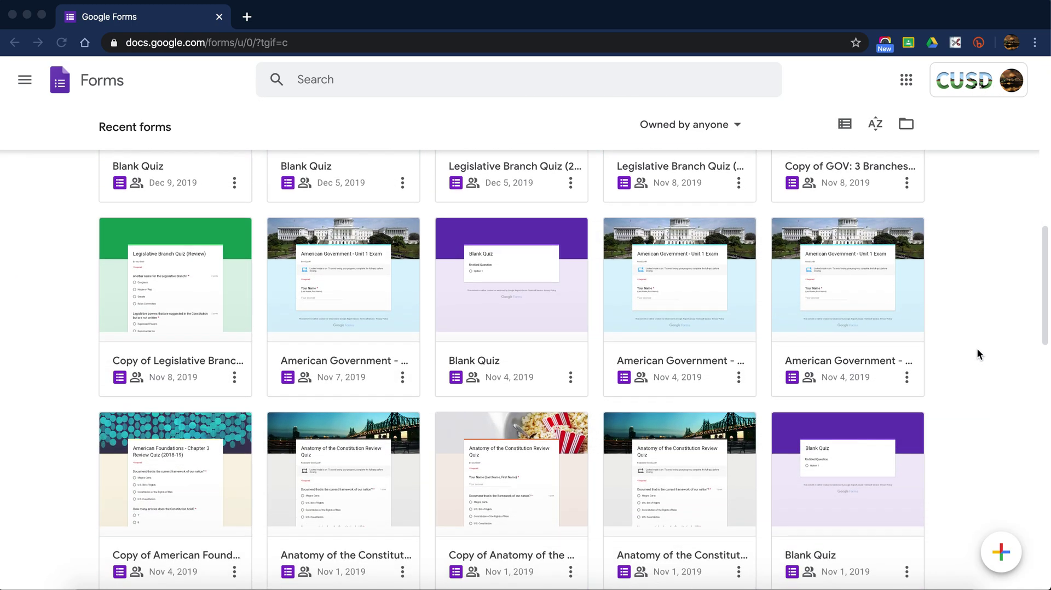
scroll(977, 348, down, 2)
scroll(977, 349, up, 20)
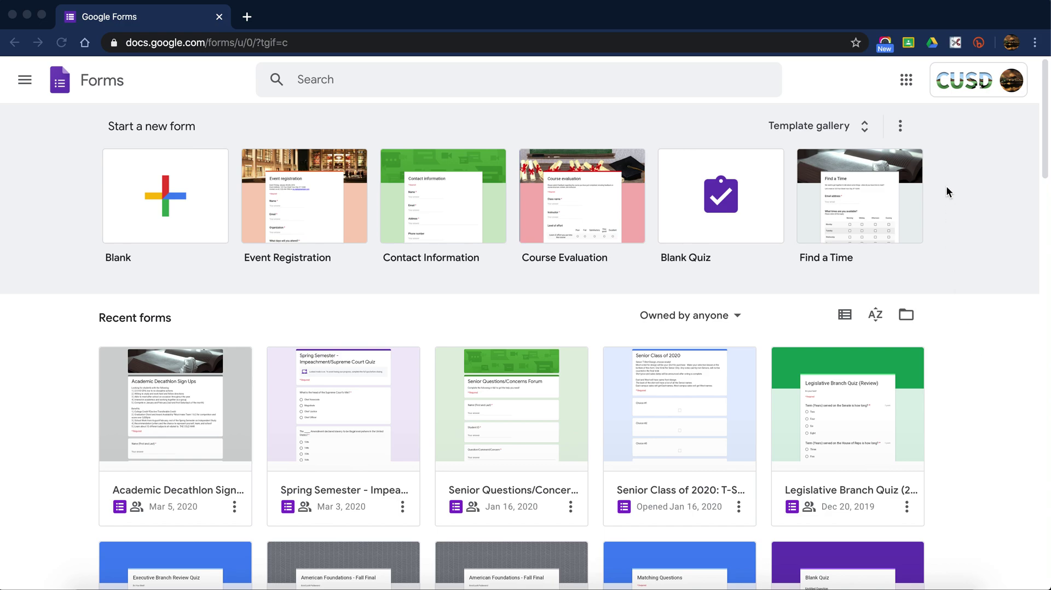
Step: Create a new form from the Blank Quiz template in the Education section of the template gallery
click(858, 125)
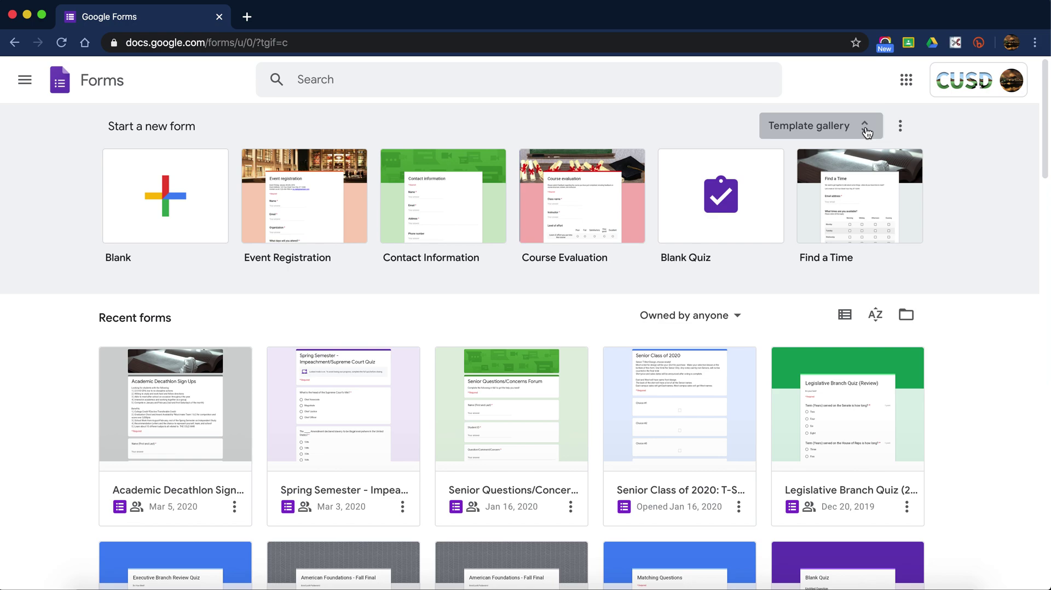
click(865, 128)
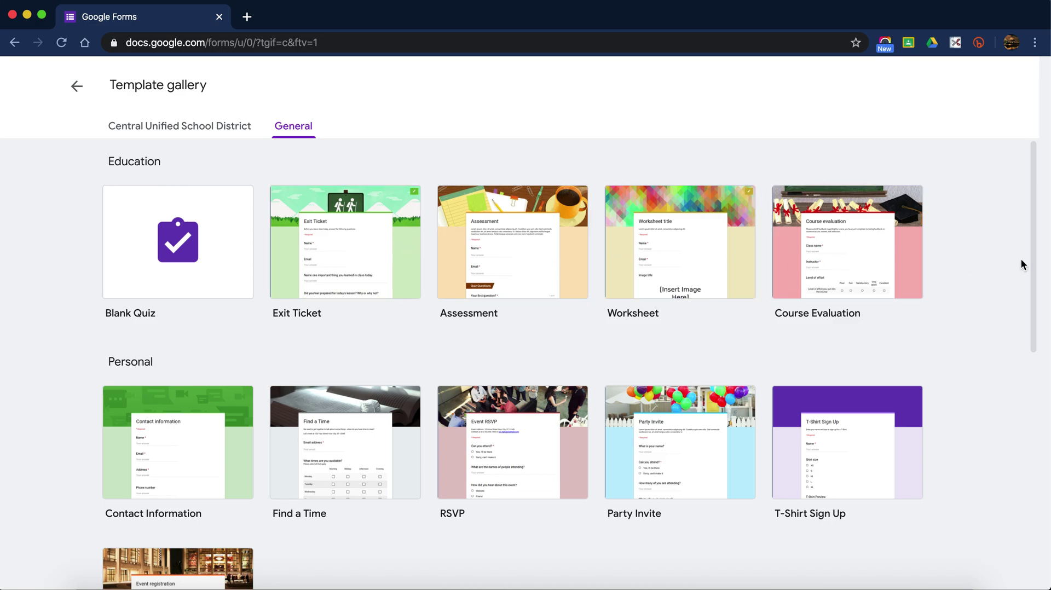
drag(1034, 242, 1037, 288)
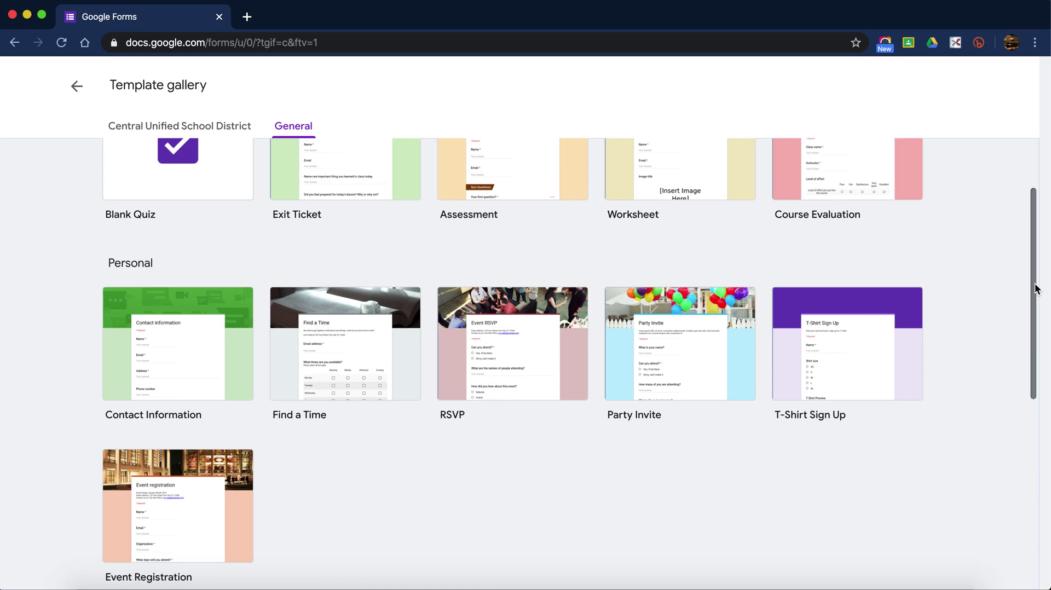
drag(1037, 289, 1036, 357)
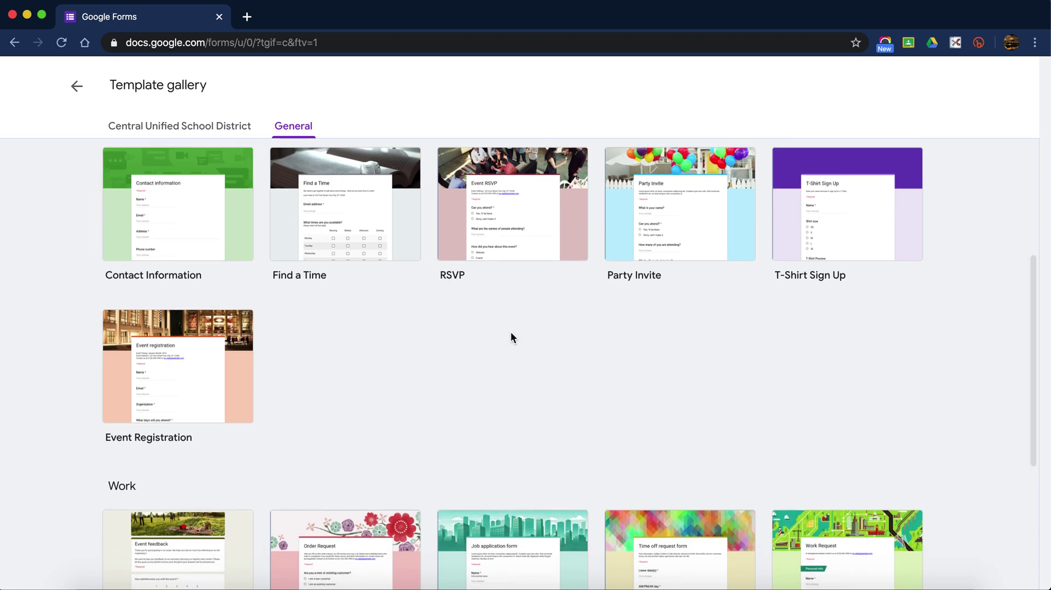
drag(1033, 358, 1027, 238)
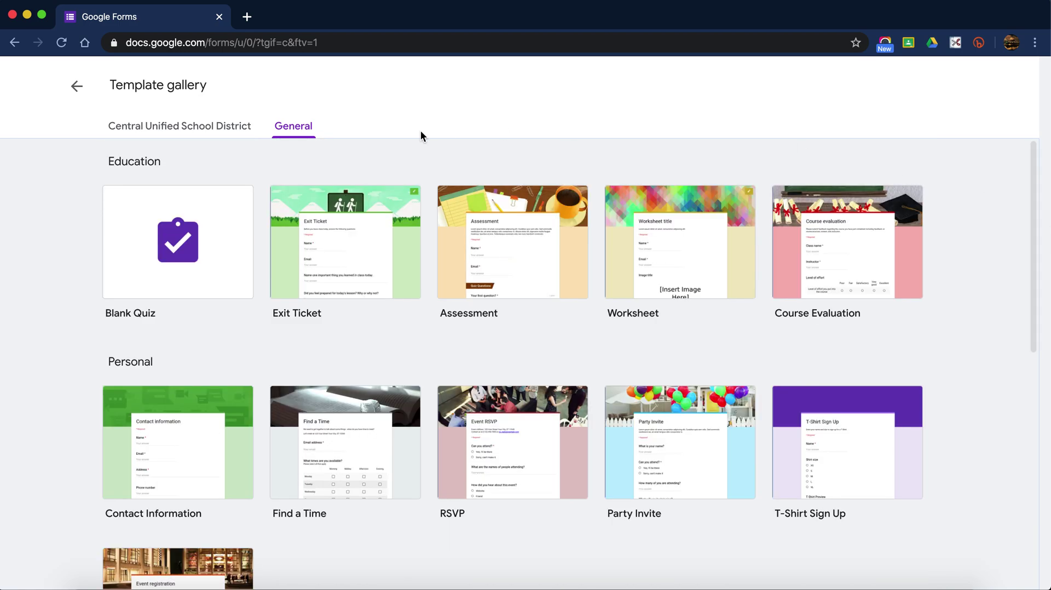
click(162, 244)
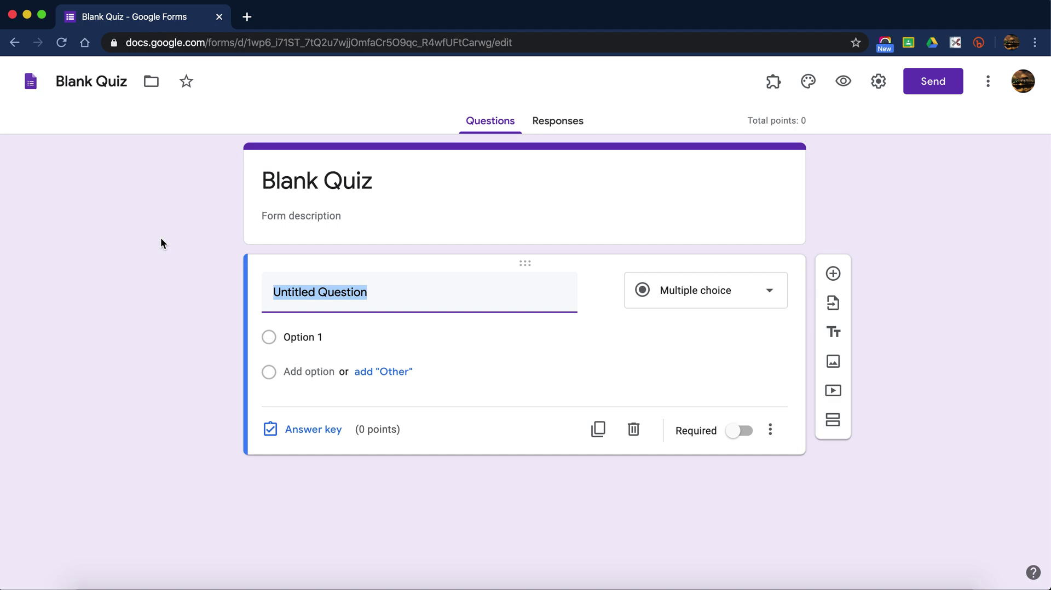
click(112, 83)
double_click(111, 82)
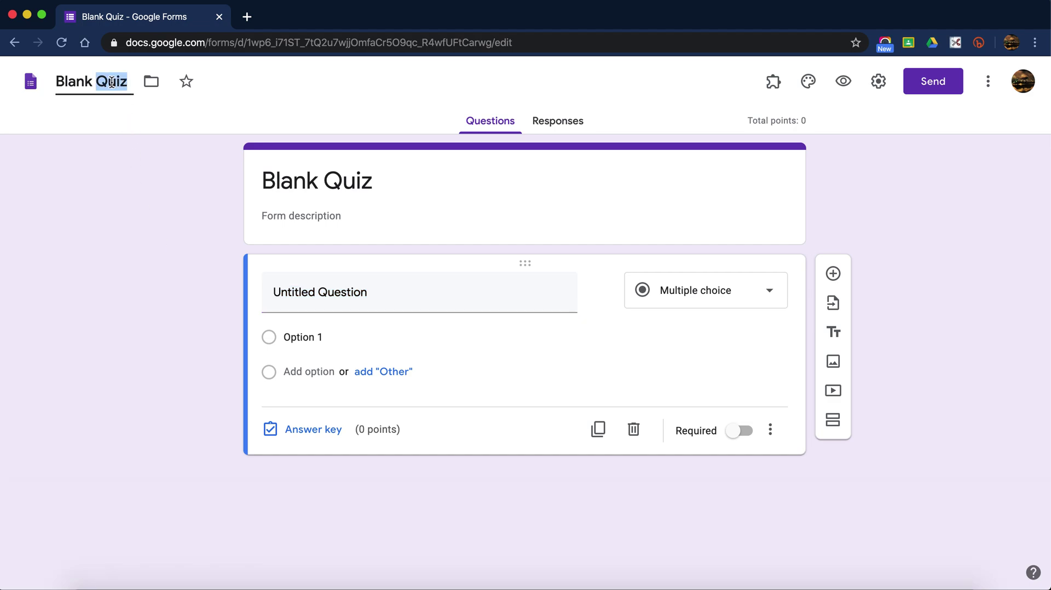
click(112, 82)
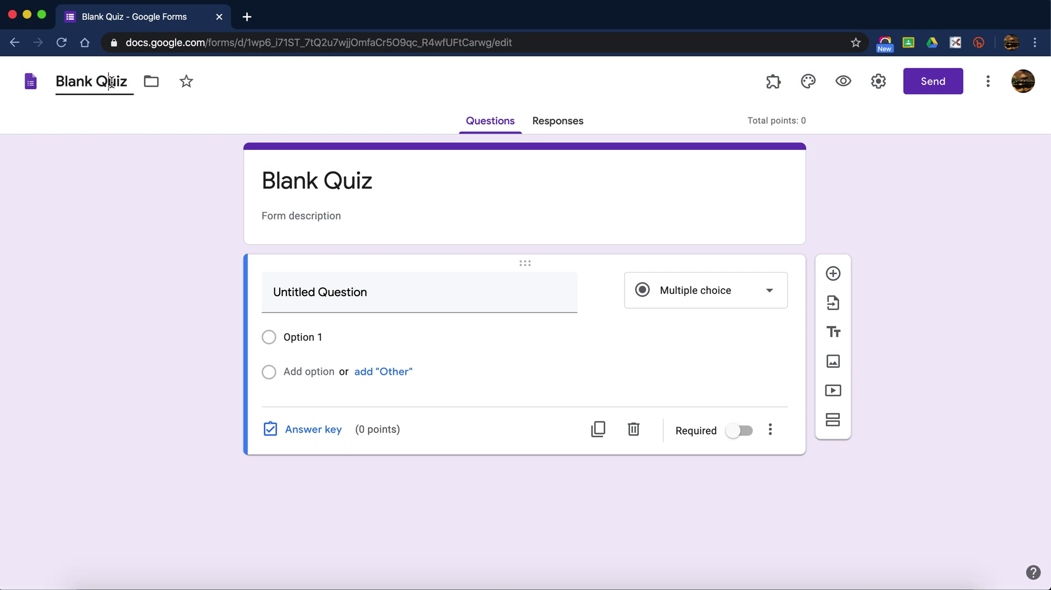
Step: Switch to Google Drive, examine My Drive and the "4. Aca Dec - 2019/20" folder, and return to the quiz form
click(245, 20)
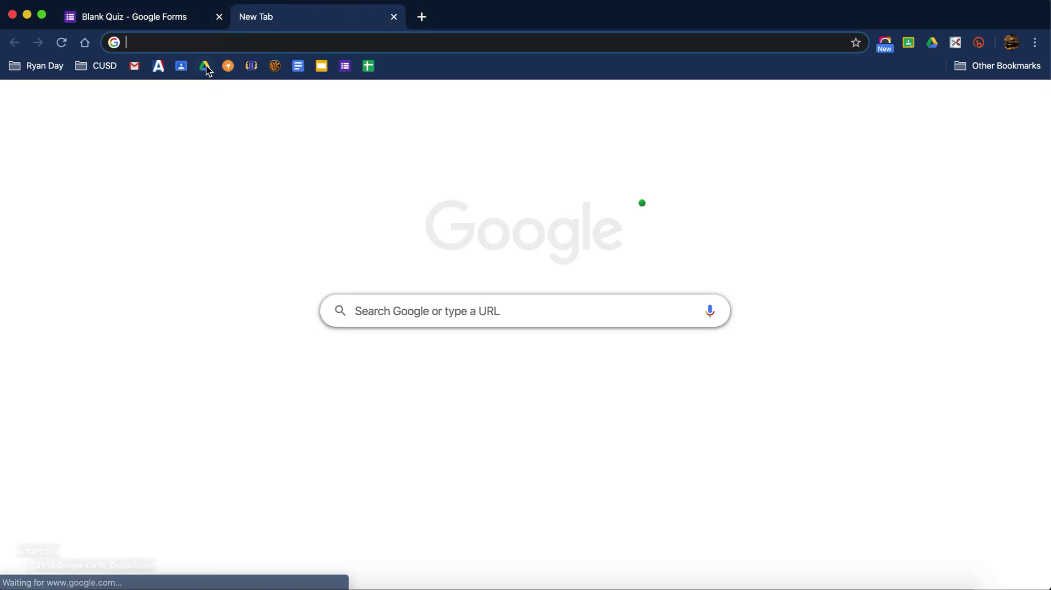
click(206, 66)
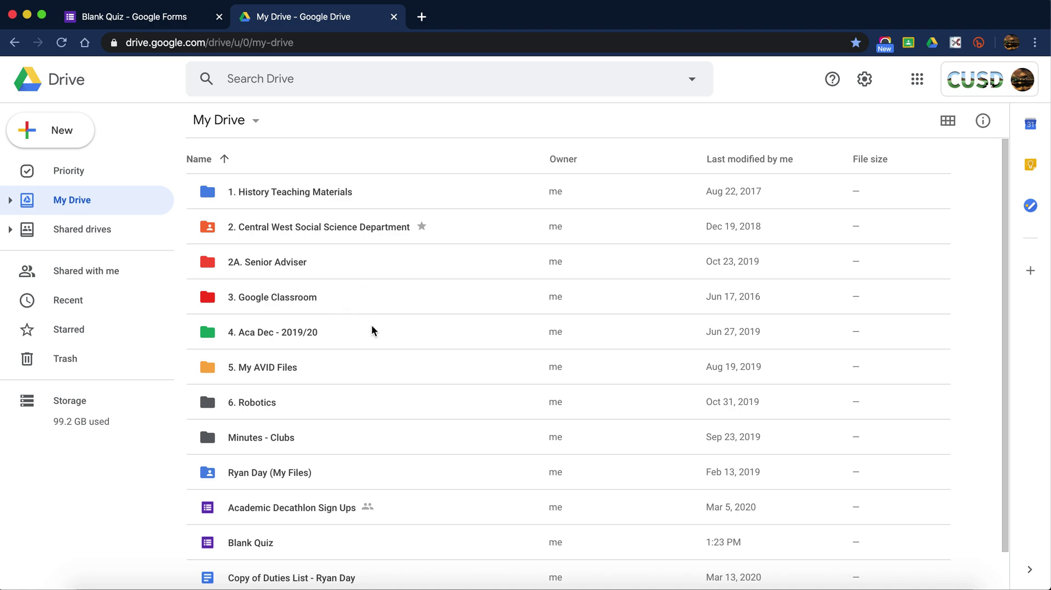
scroll(343, 359, down, 2)
scroll(343, 358, up, 2)
double_click(301, 333)
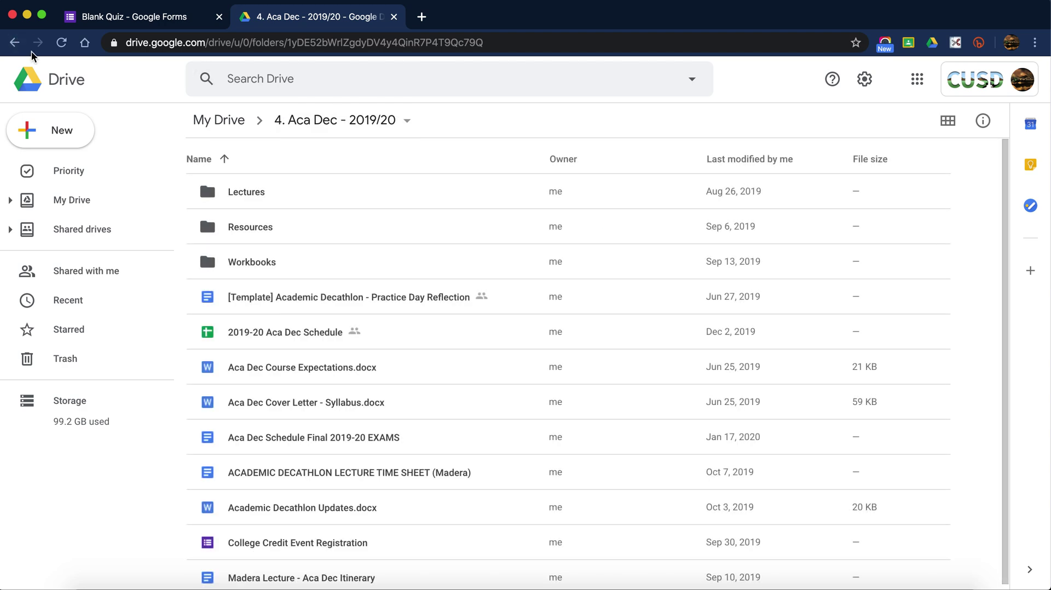
click(12, 45)
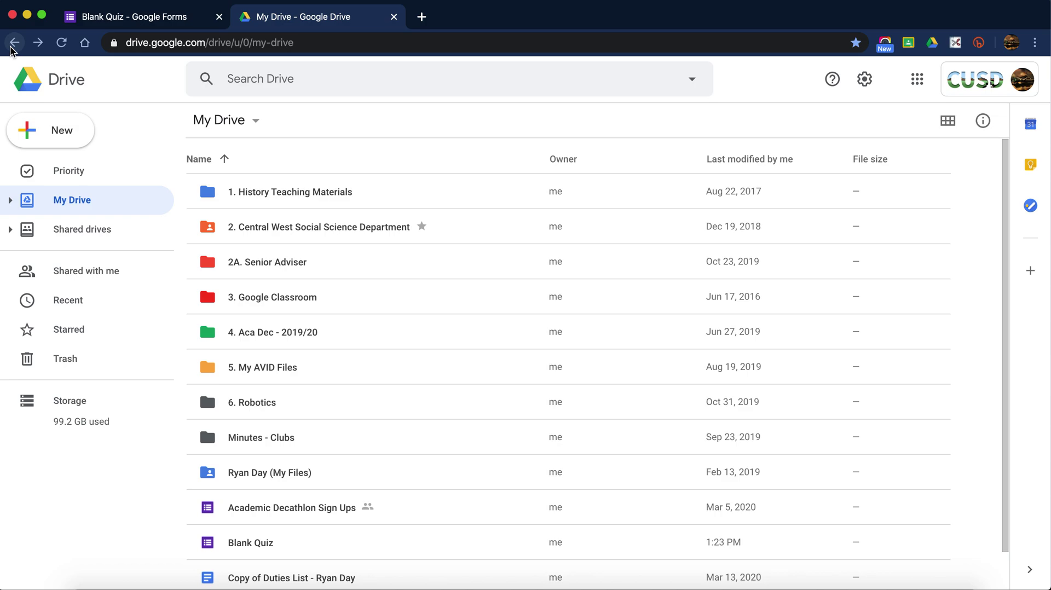
click(393, 17)
Step: Rename the quiz file as "Test Run"
click(67, 86)
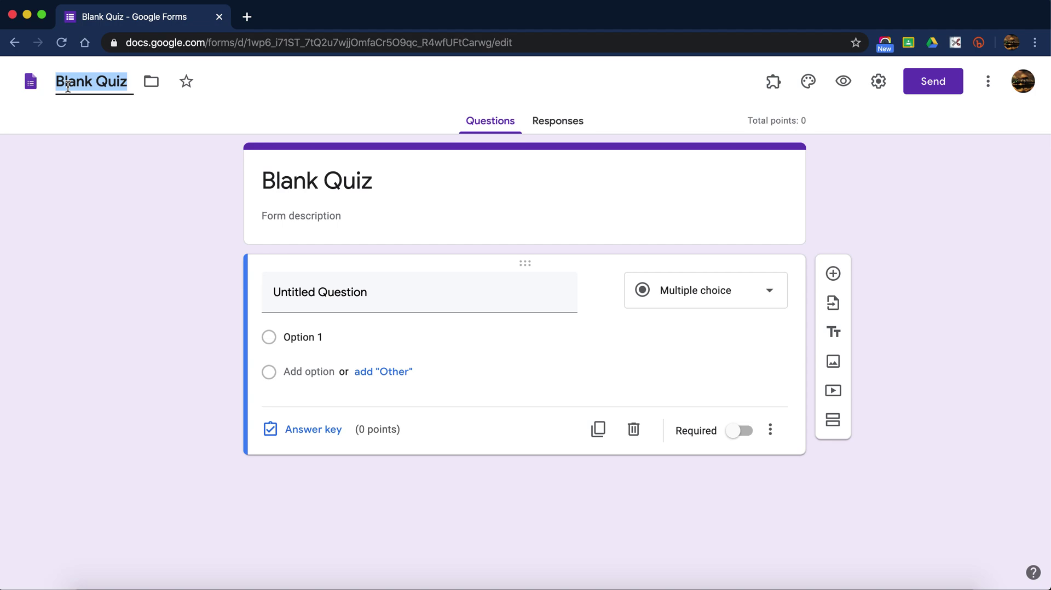
text(T)
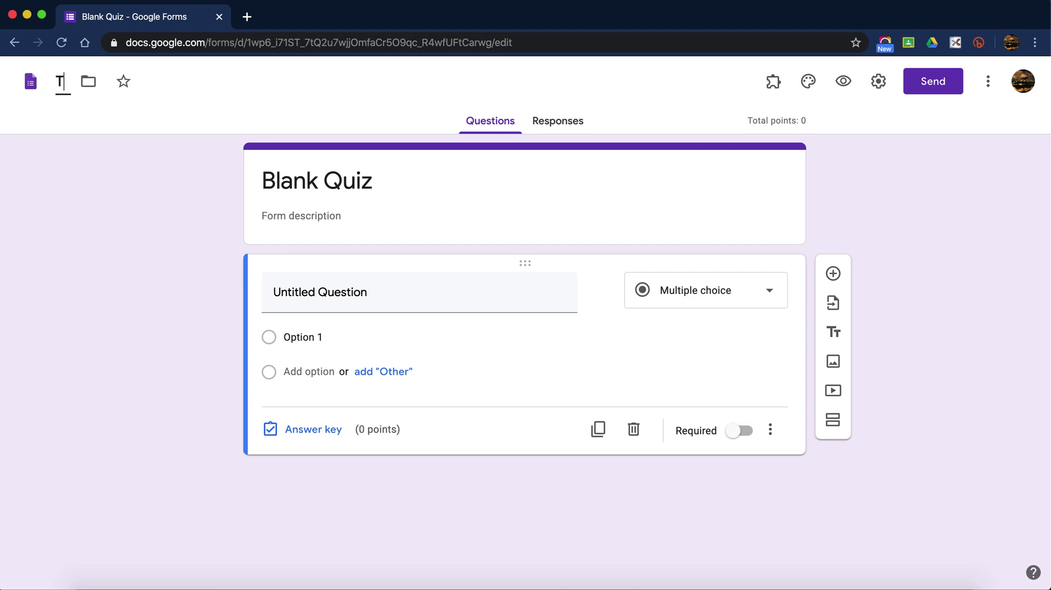
text(est Nun)
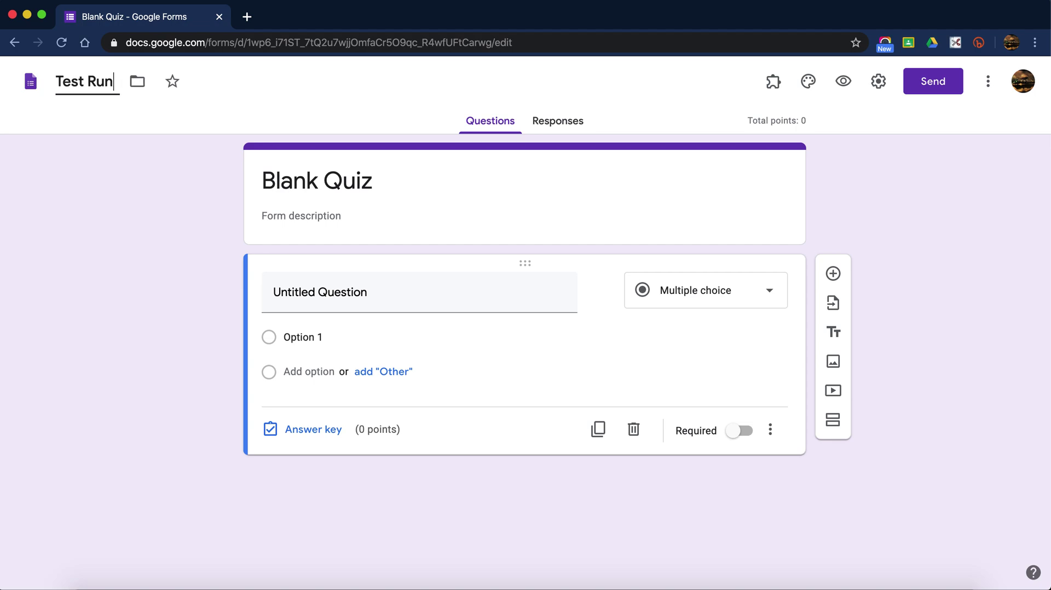
key(Return)
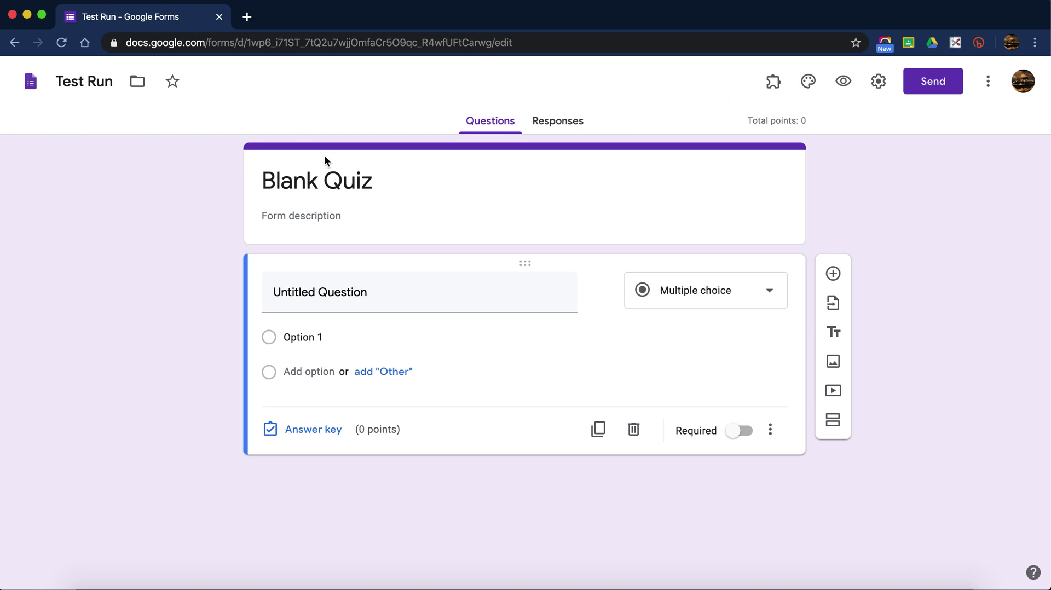
Step: Set the form's displayed title to "Test Run" and its description to "Testing Reasons #1"
click(277, 186)
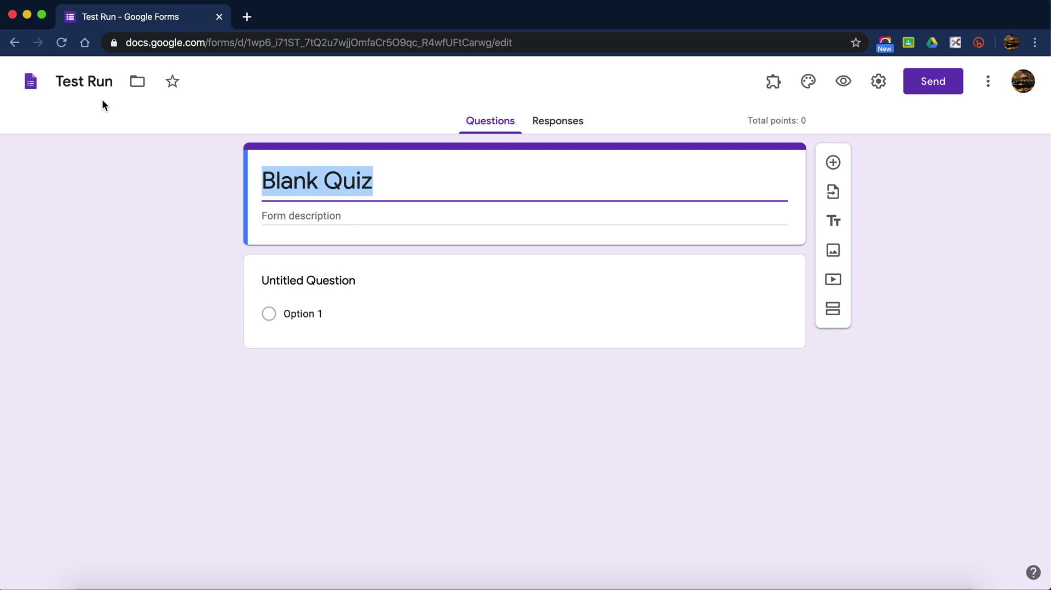
text(Test Run)
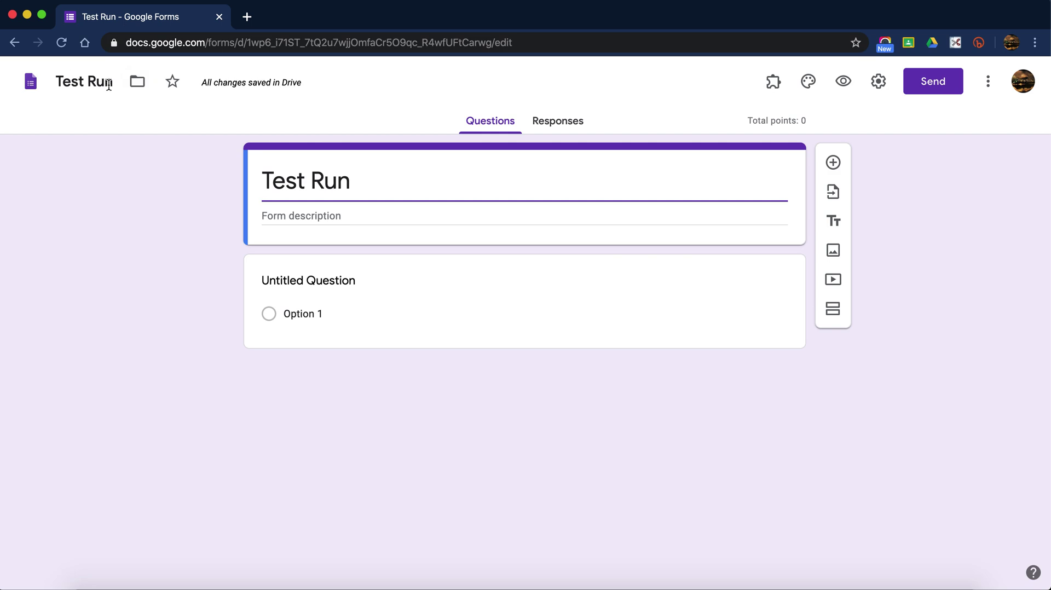
click(357, 218)
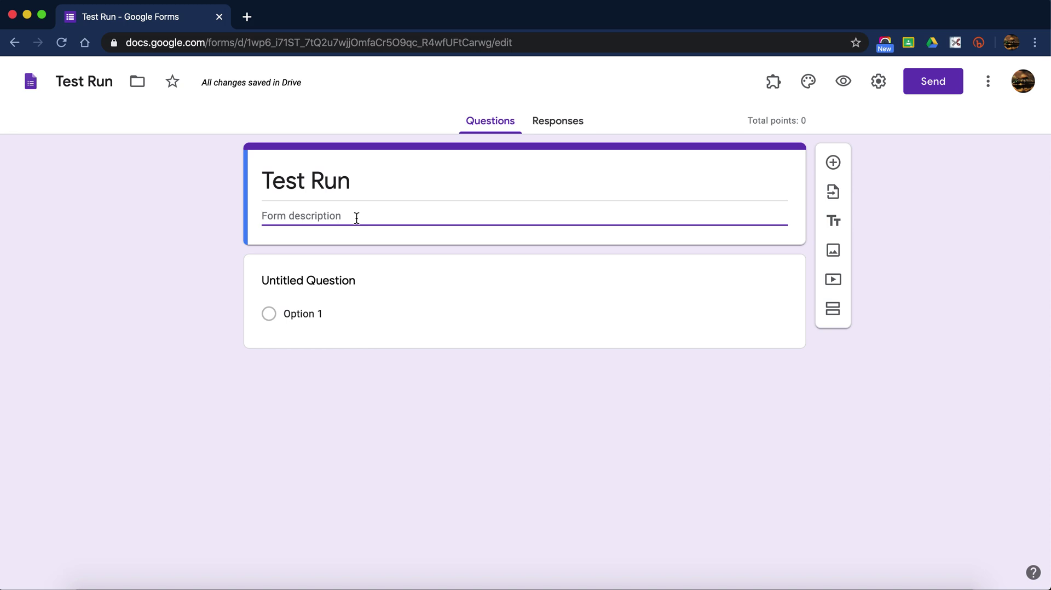
text(Testing Rea)
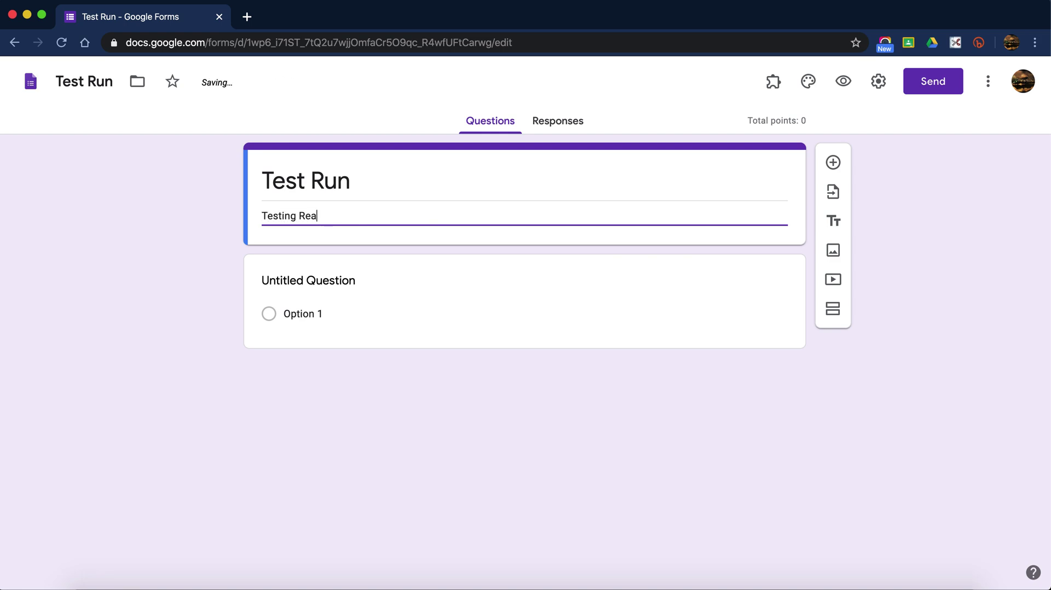
text(sons #1)
click(355, 280)
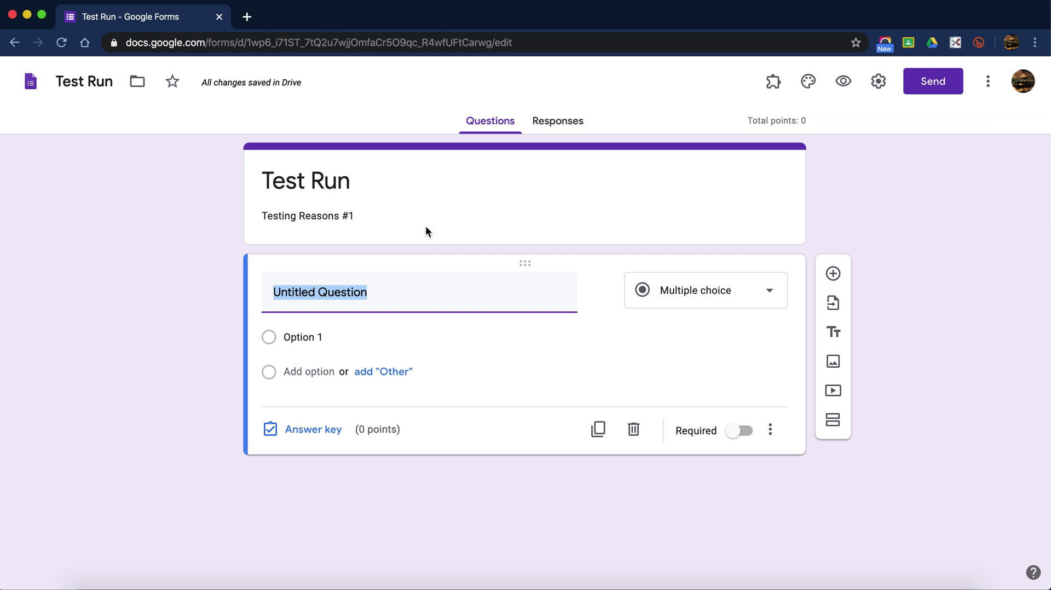
Step: Preview the form with its title and description as respondents see it, and return to editing
click(846, 97)
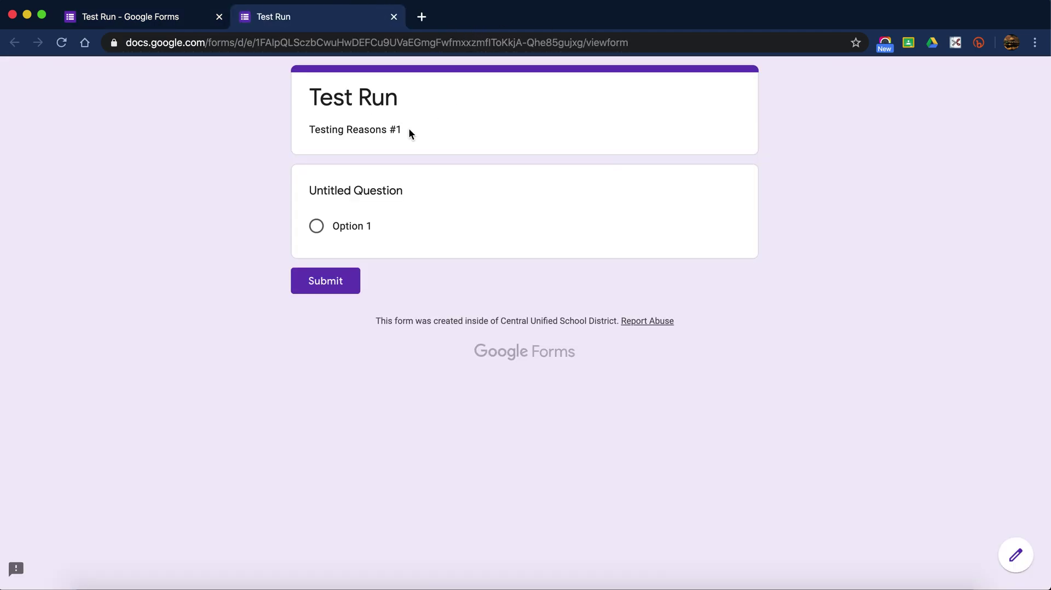
click(393, 17)
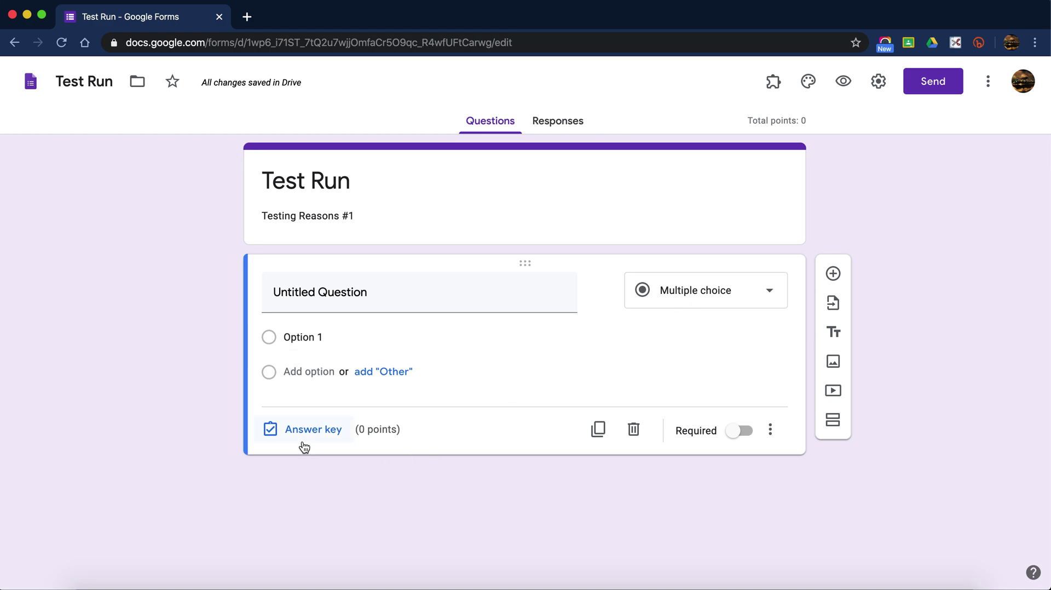
Step: Change the untitled question's type to Dropdown and extend its answer list to Option 8 with default names
click(701, 303)
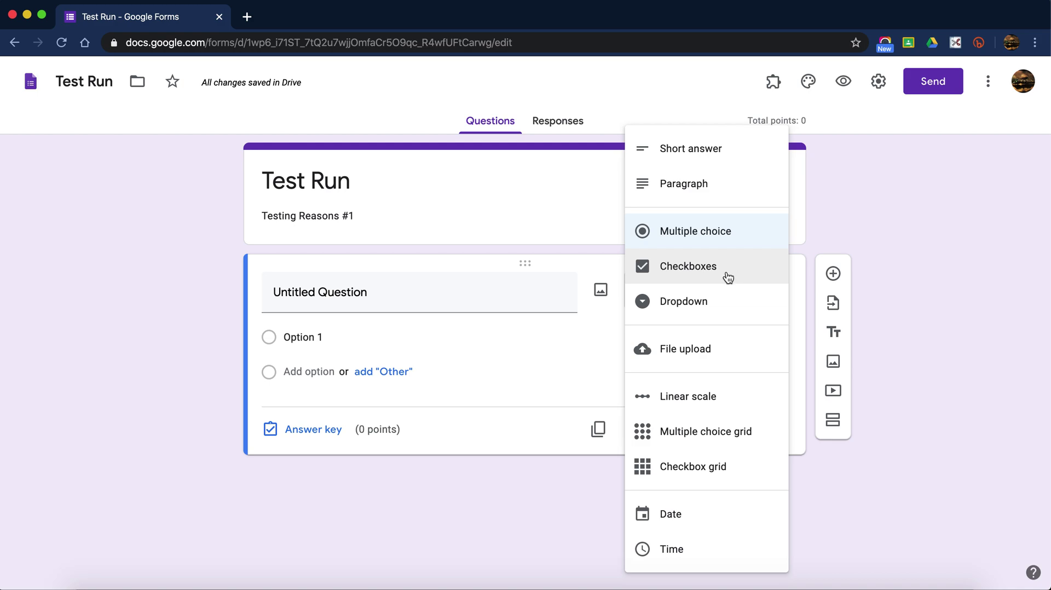
click(713, 301)
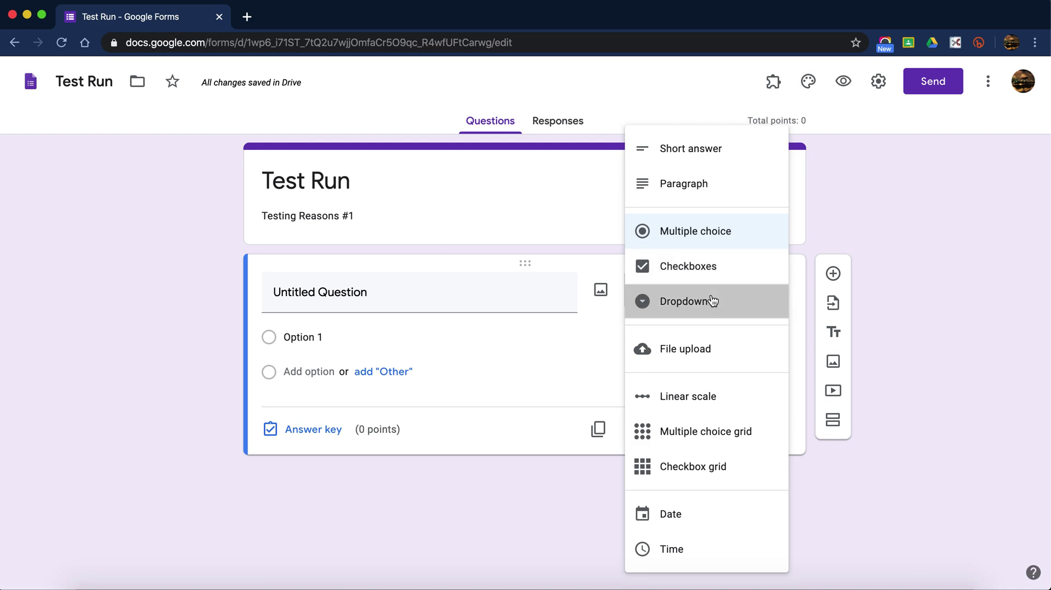
click(405, 343)
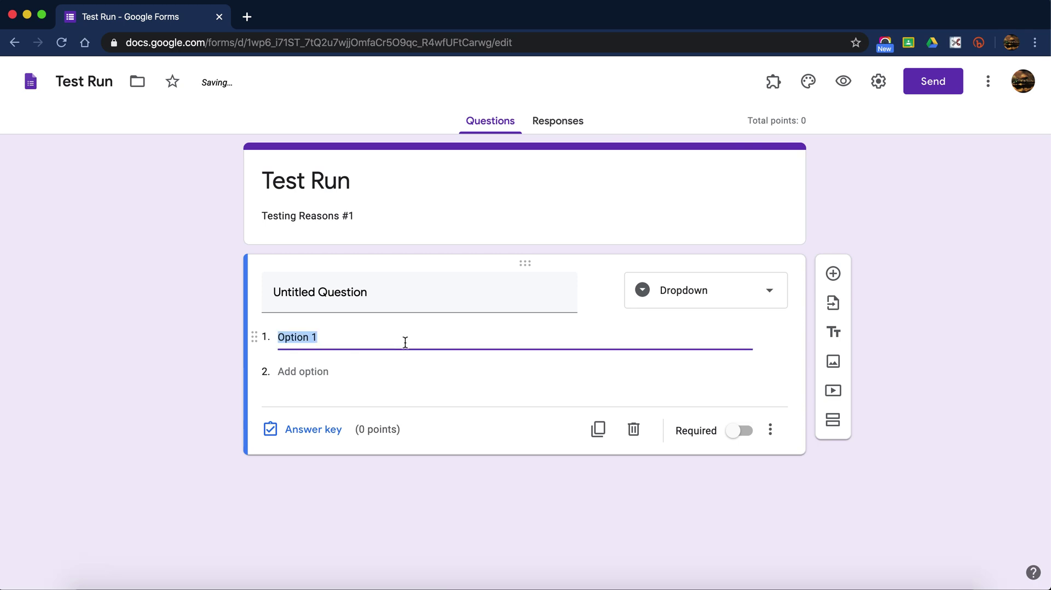
key(Return)
key(Return)
key(Return)
key(Return)
key(Return)
key(Return)
key(Return)
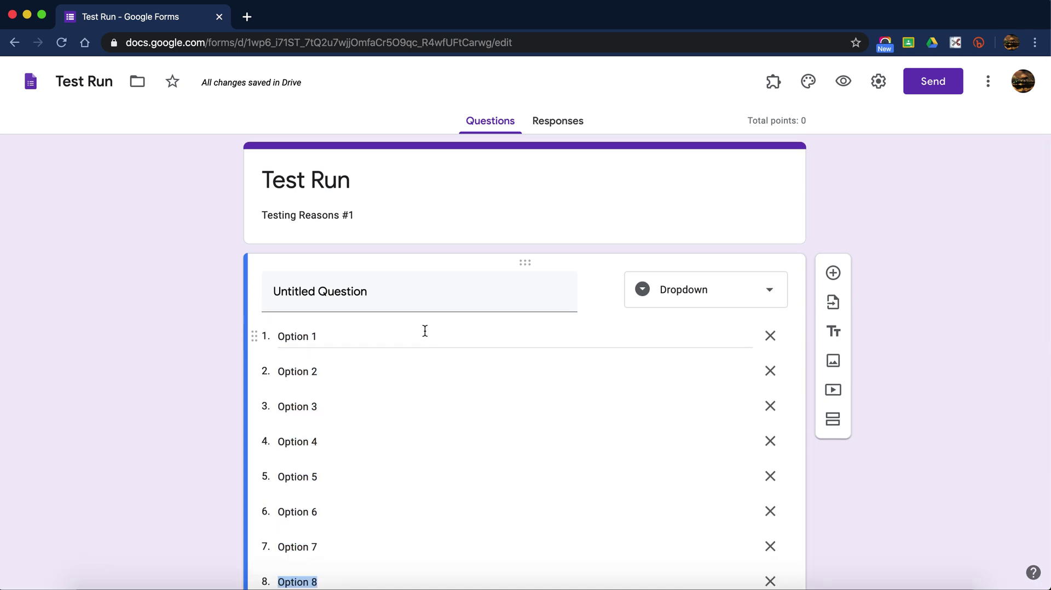
Step: Keep the question type as Dropdown and preview the form with the question's list of choices expanded
click(706, 290)
click(714, 297)
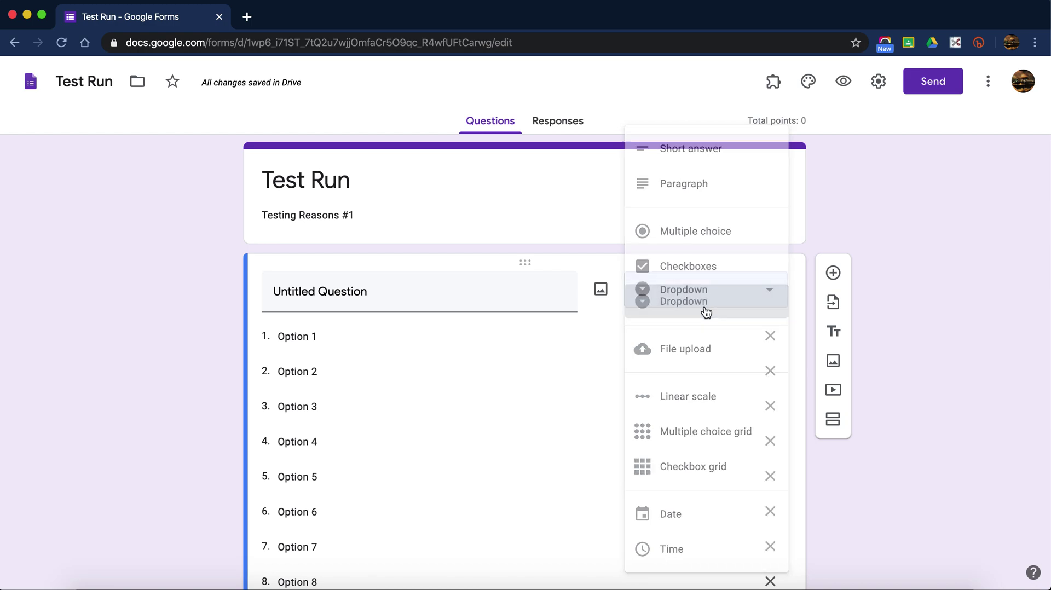
click(844, 84)
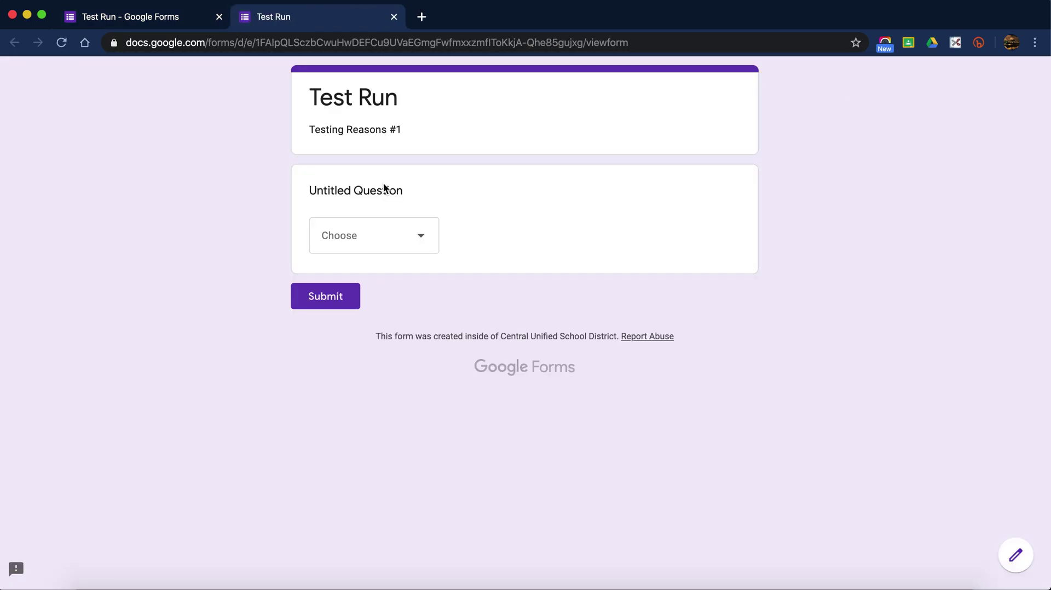
click(329, 249)
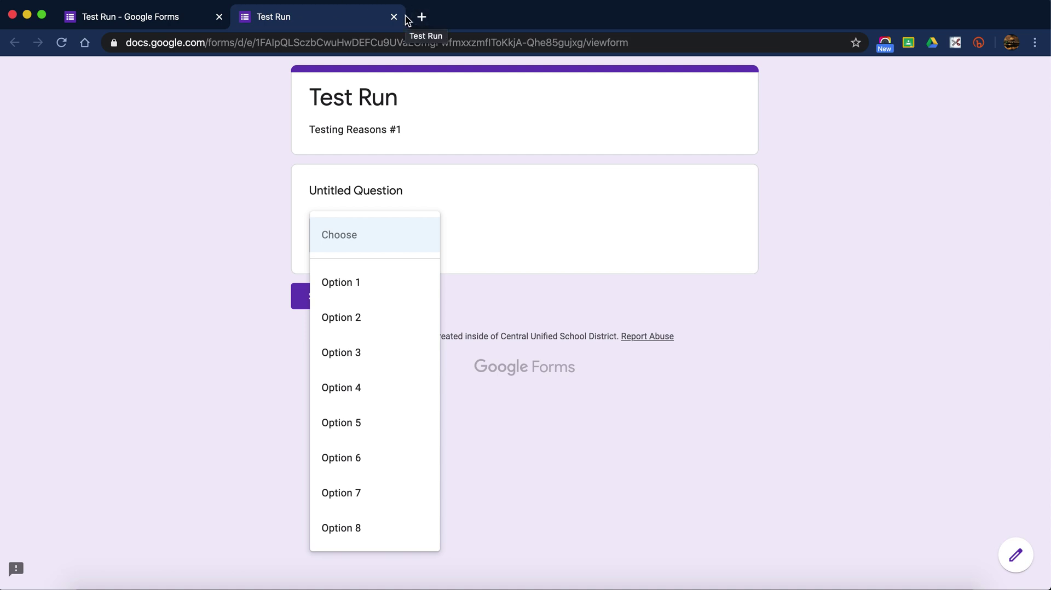
scroll(691, 288, down, 2)
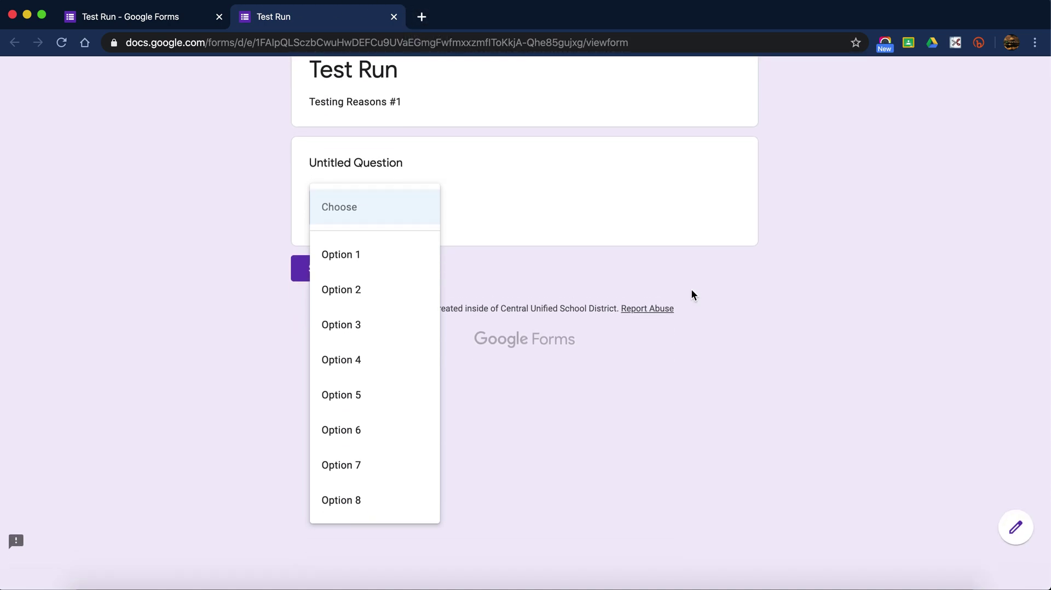
Step: Leave the preview, change the untitled question's type to File upload, and accept letting respondents upload files to Drive
click(394, 17)
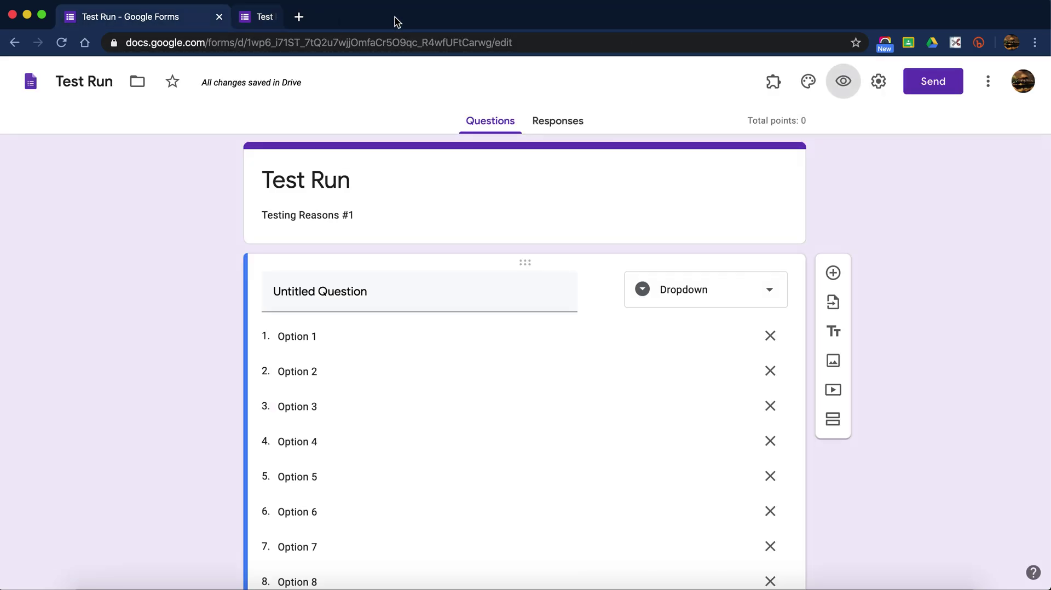
click(746, 298)
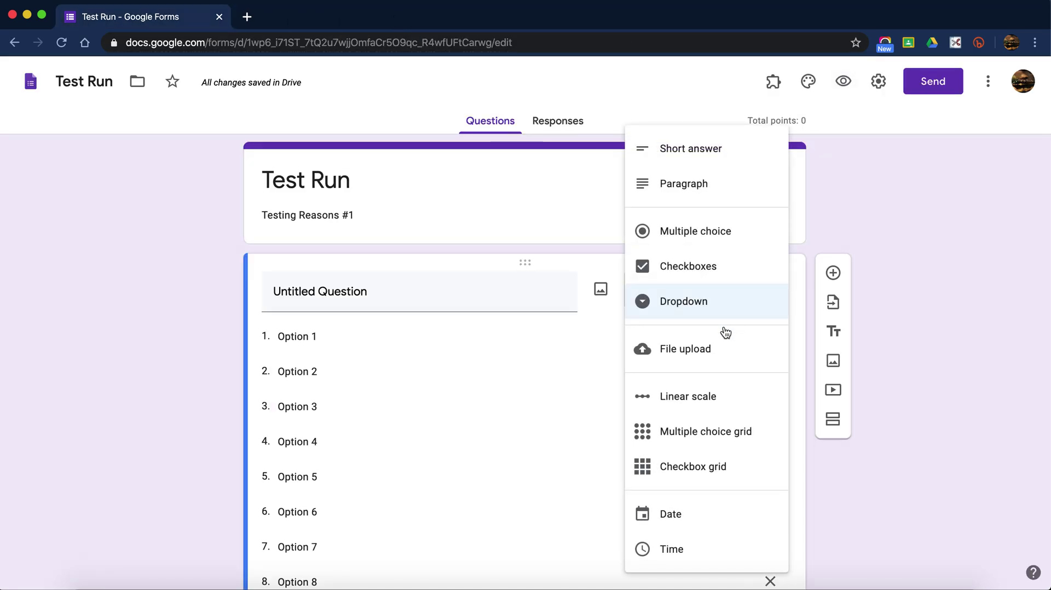
click(712, 348)
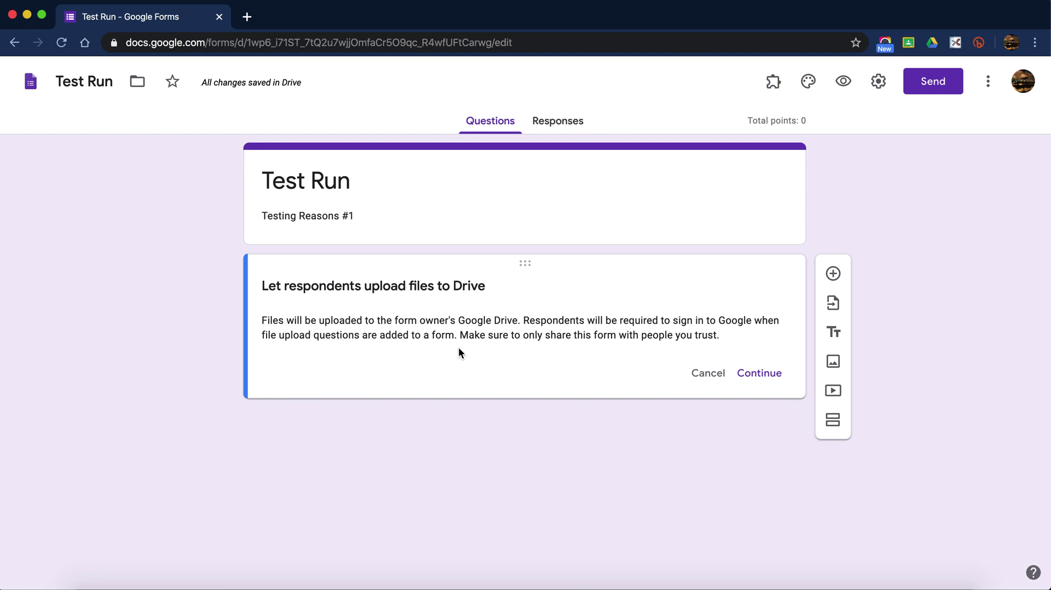
click(761, 375)
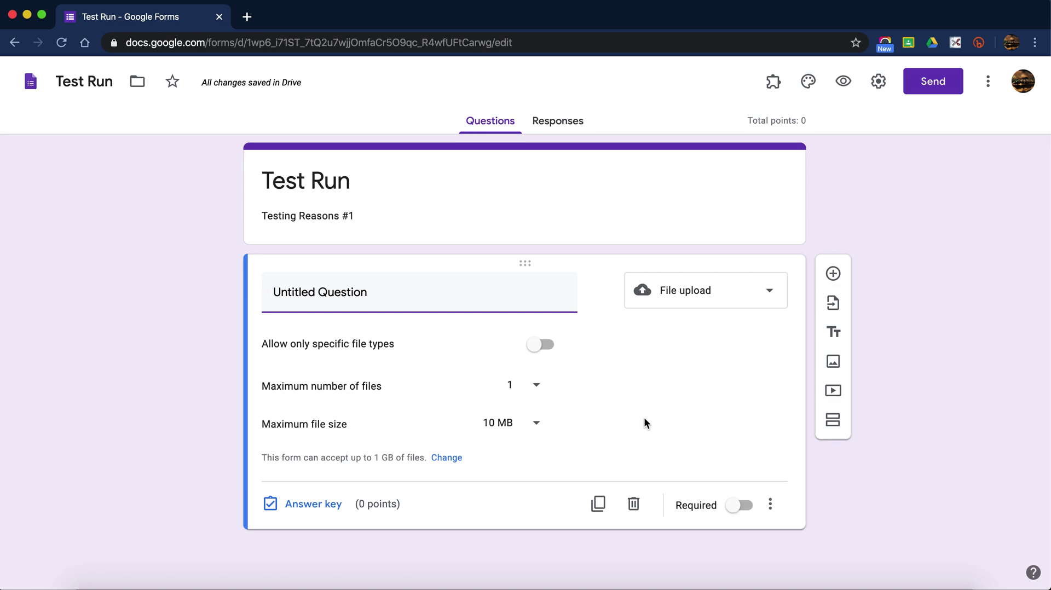
Step: Change the question's type to Linear scale, start the scale at 0, and view the choices for its upper limit
click(729, 303)
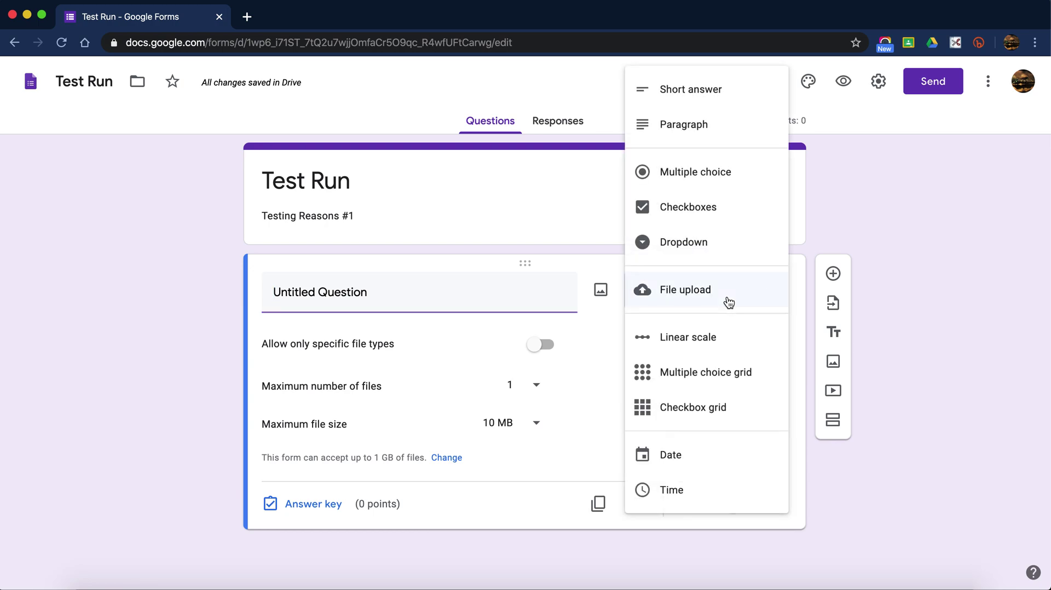
click(719, 335)
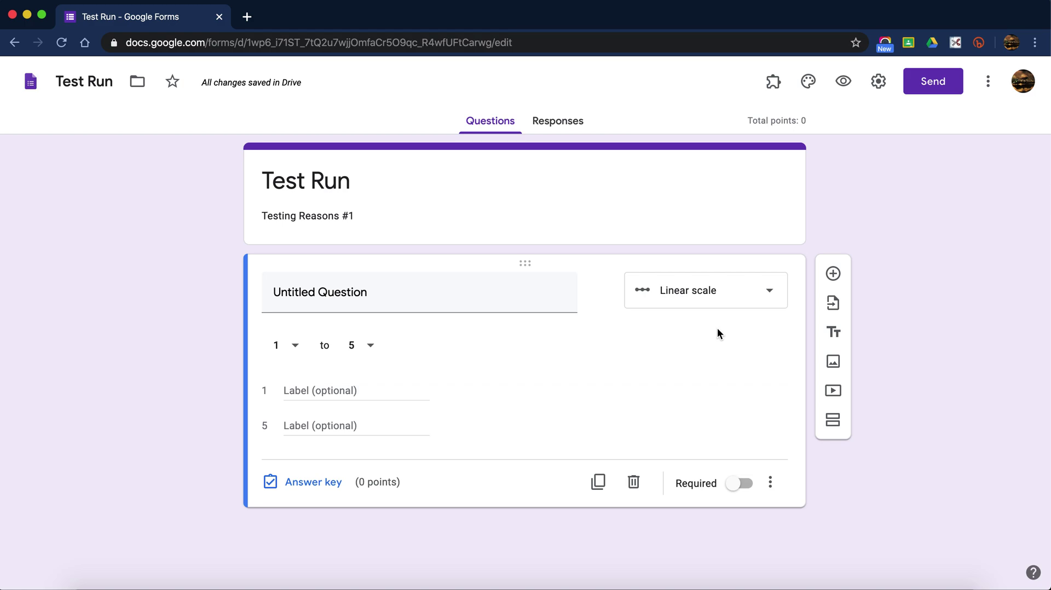
click(296, 345)
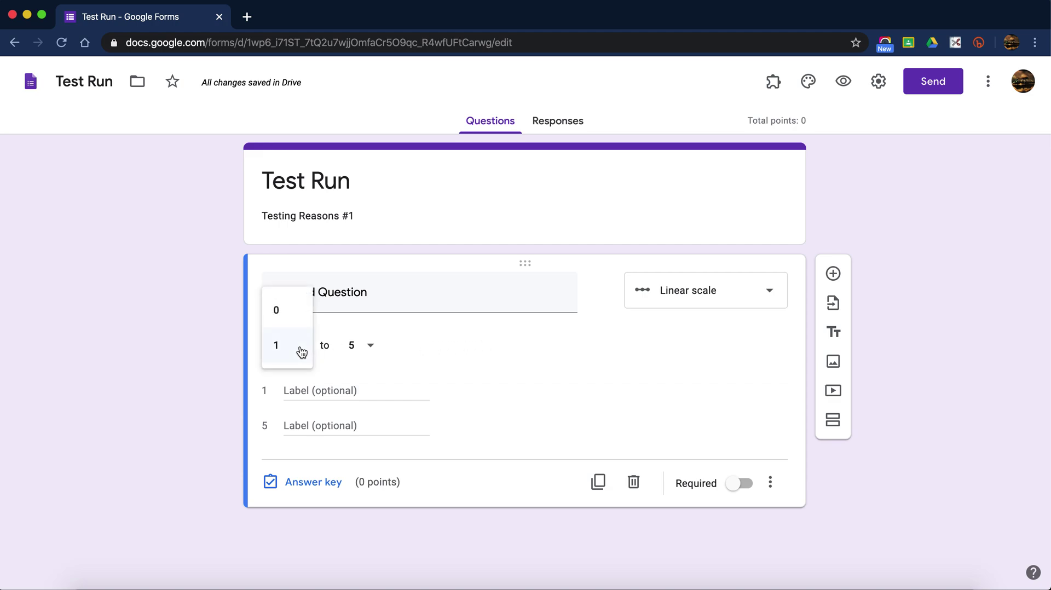
click(282, 315)
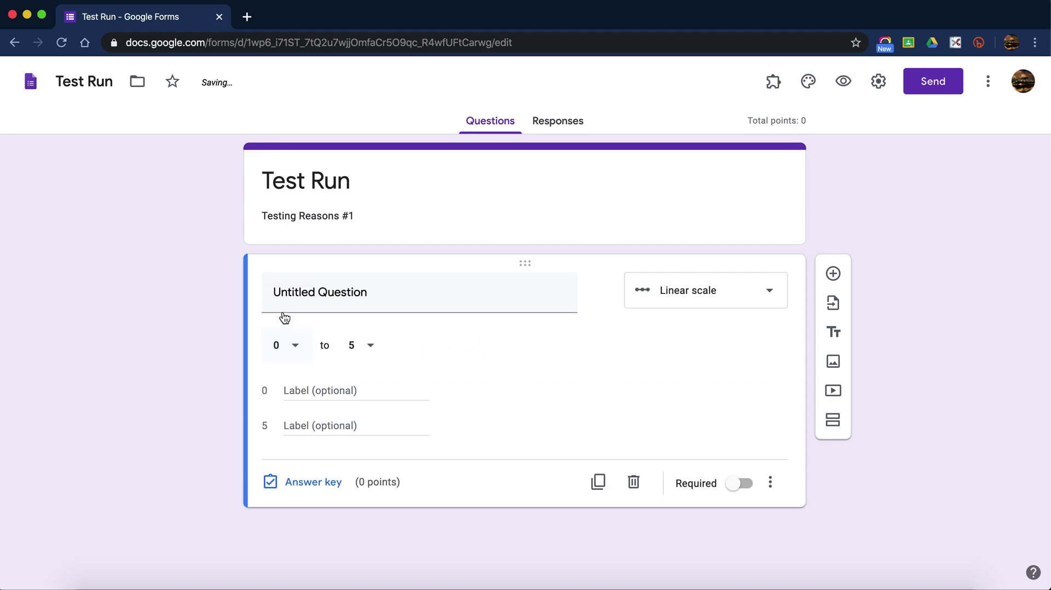
click(356, 350)
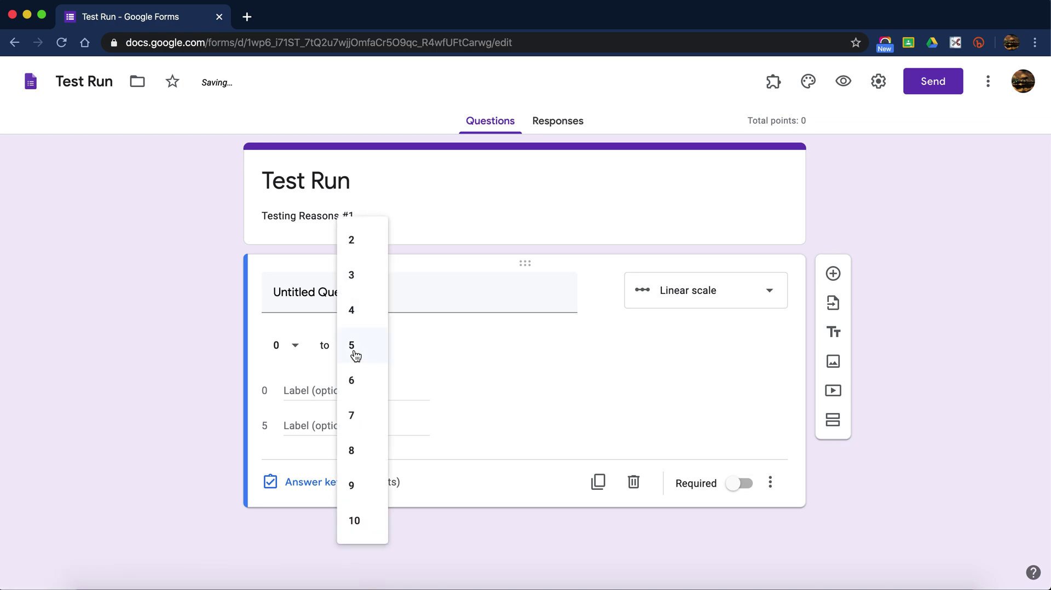
click(608, 359)
Step: Change the question's type to Multiple choice and set its text to "How are you doing today"
click(699, 304)
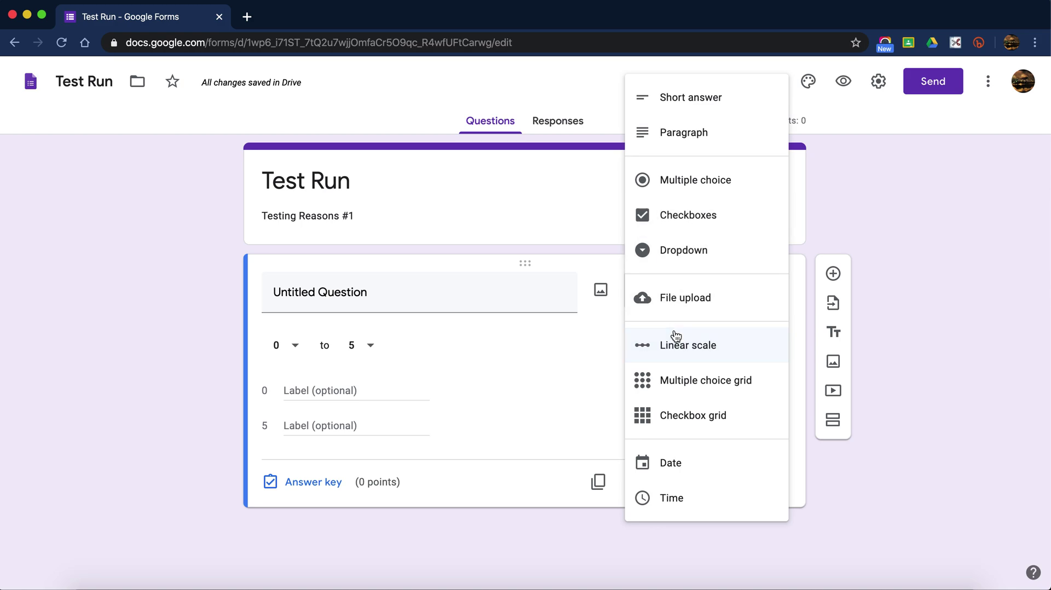
click(710, 196)
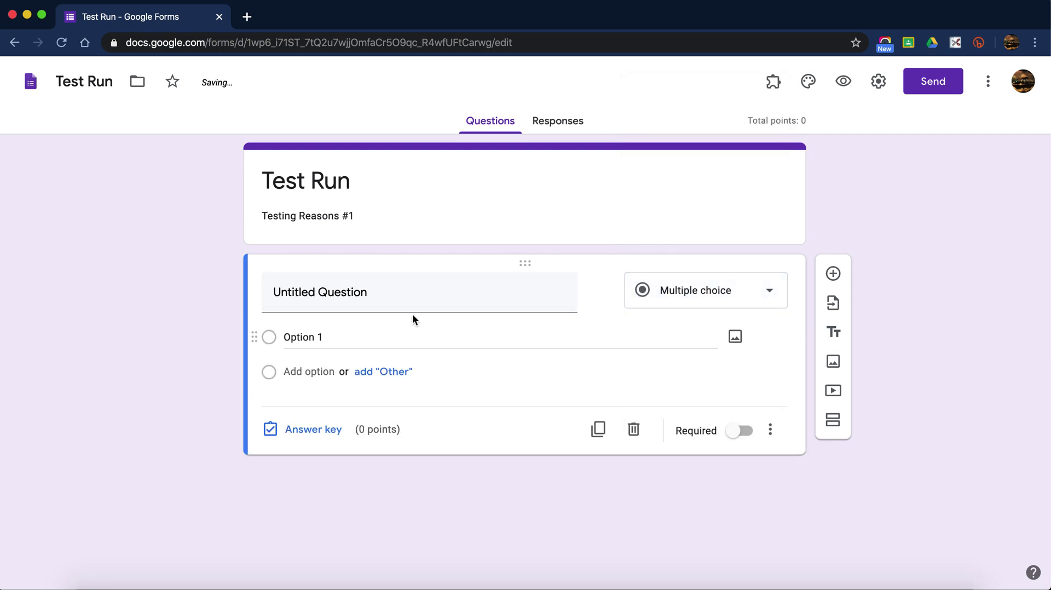
click(411, 310)
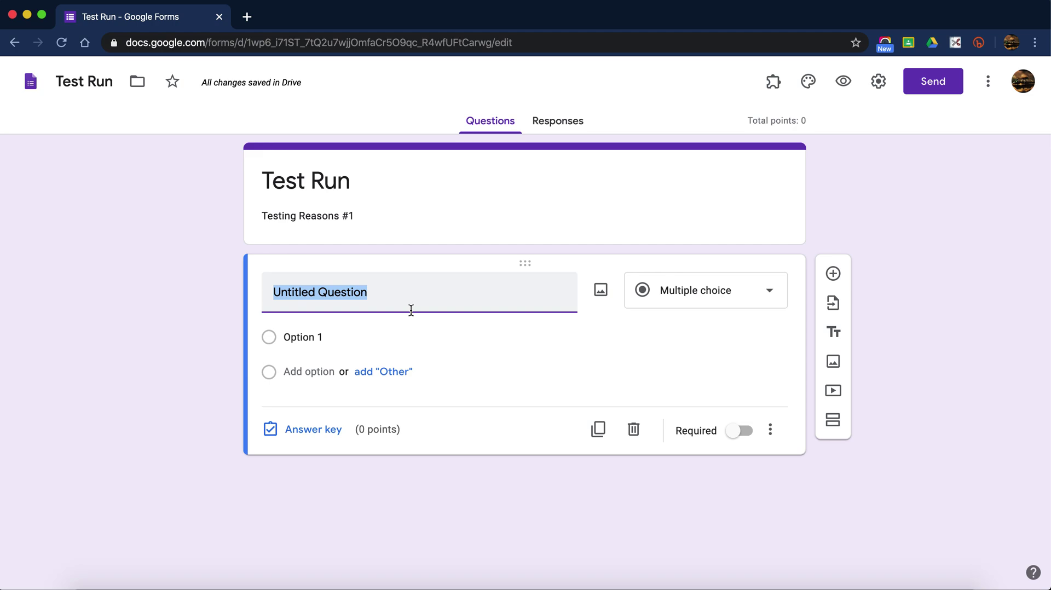
text(How are you doing today)
key(Tab)
key(Tab)
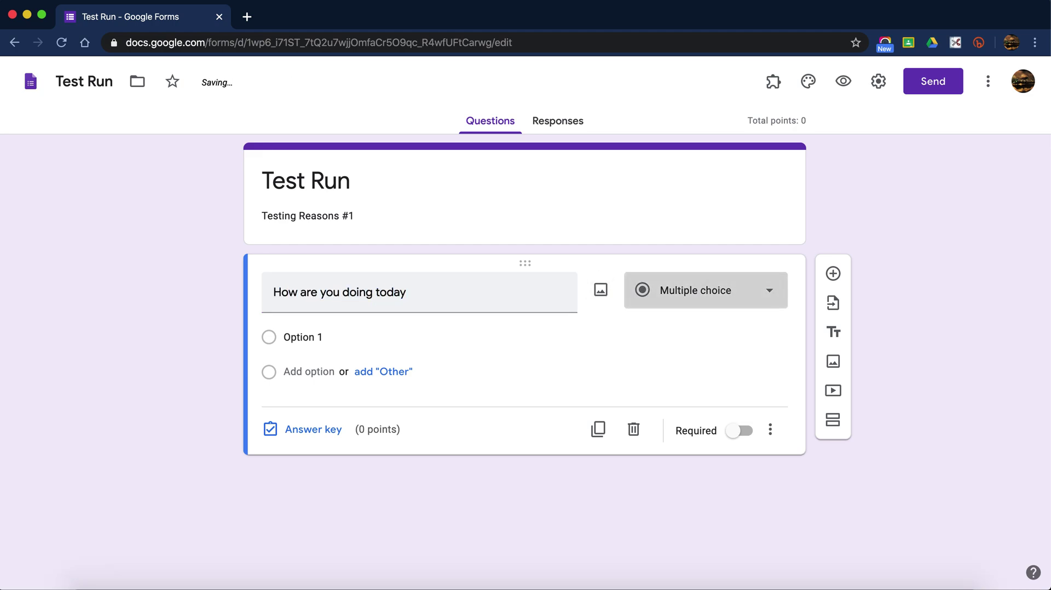
Step: Enter "Fine", "Okay" and "Excellent" as the question's three answer options
key(Tab)
text(Fine)
key(Tab)
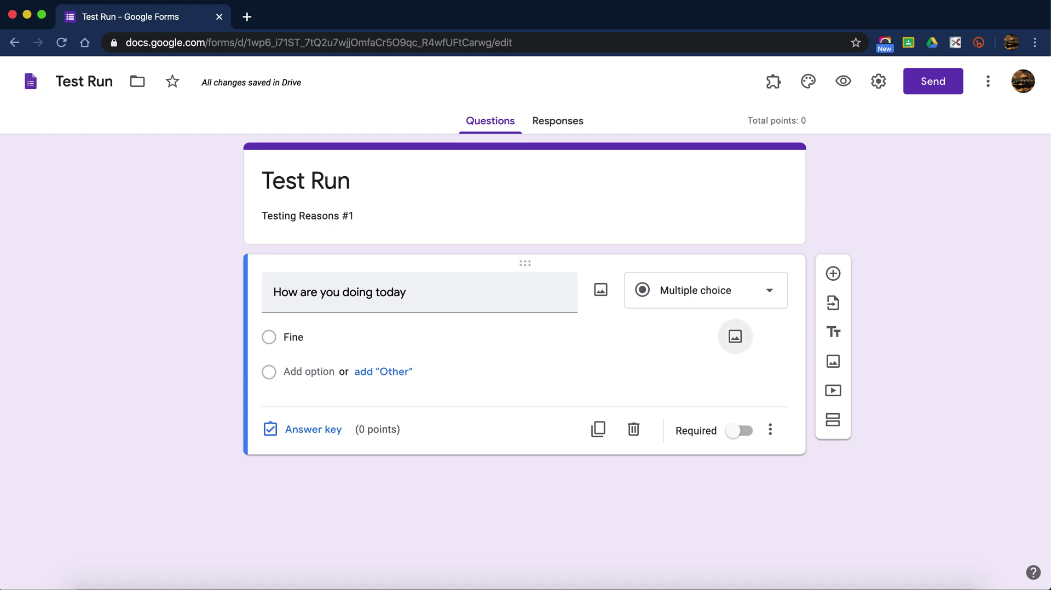
key(Tab)
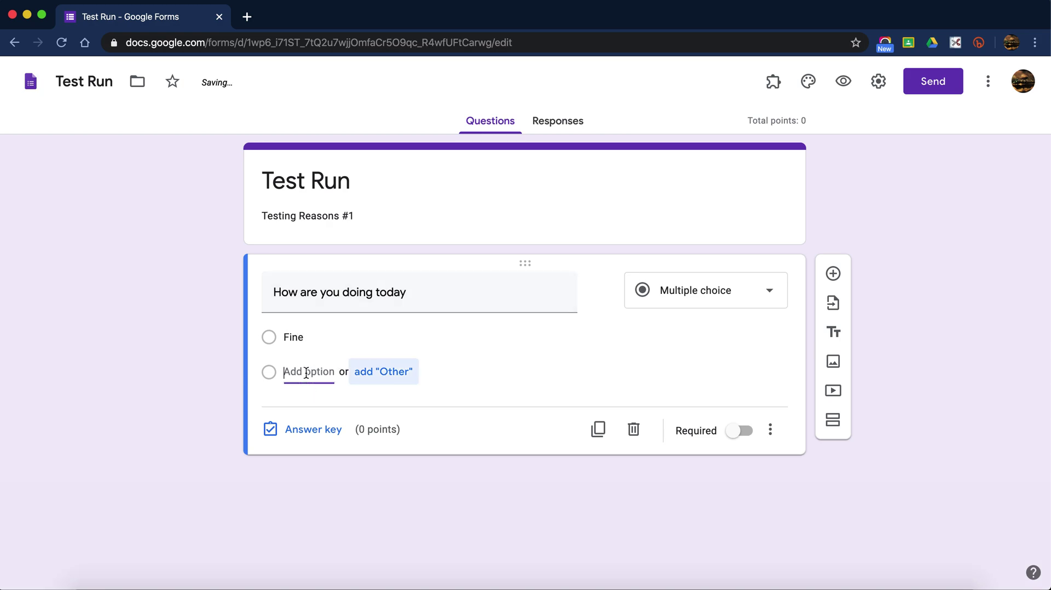
click(305, 373)
text(Okay)
key(Tab)
key(Tab)
key(Tab)
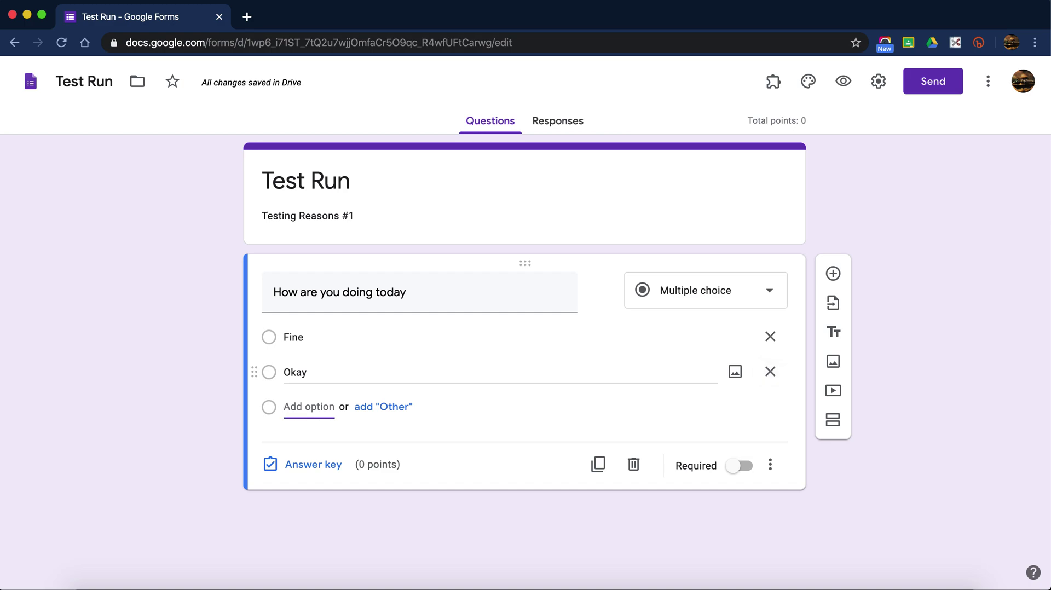
text(Excellent)
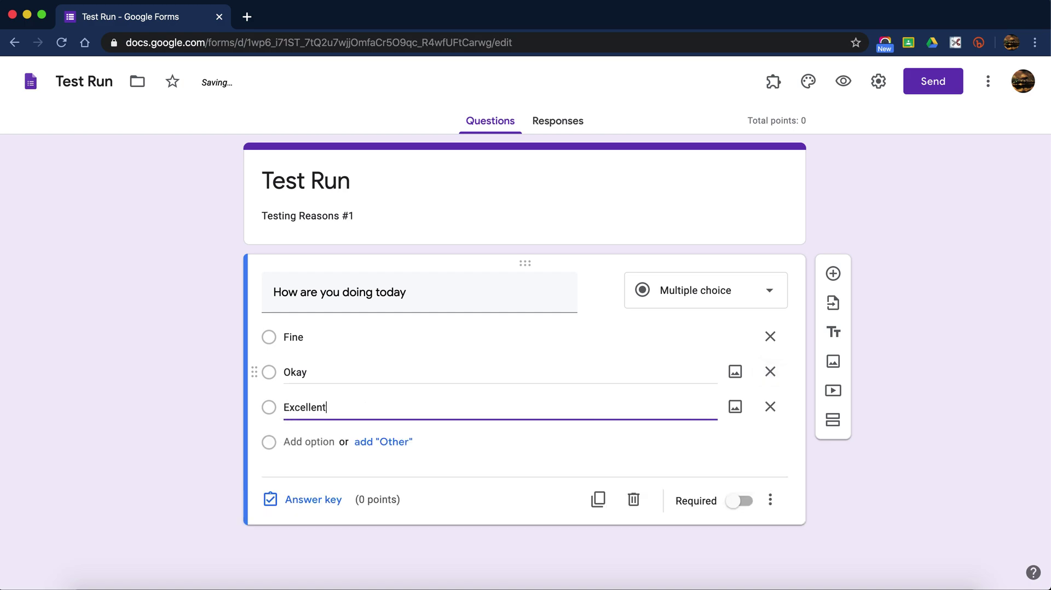
key(Tab)
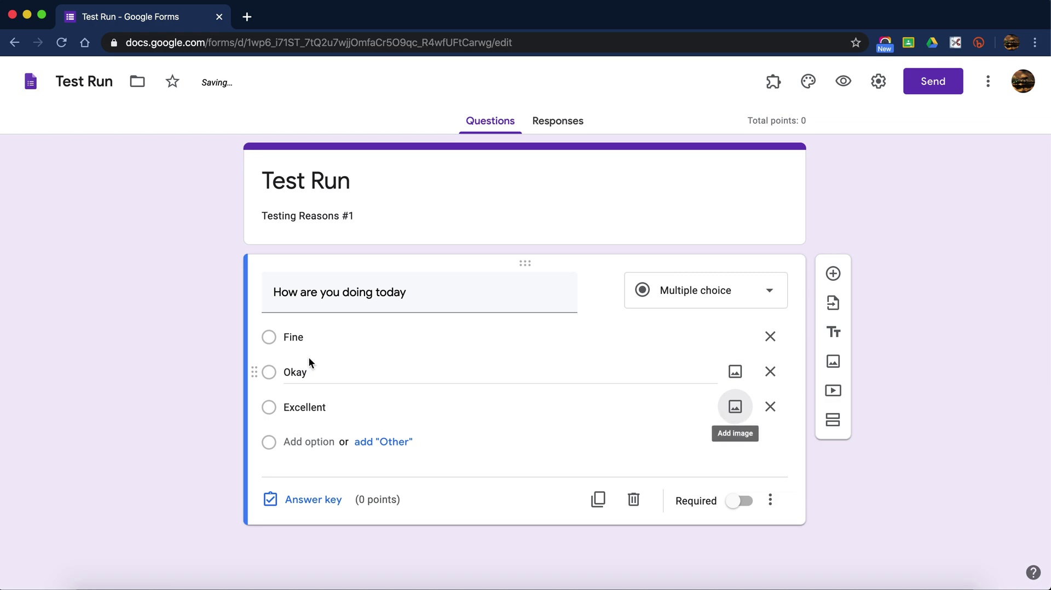
Step: Look at image insertion for the "Excellent" option and for the question itself, closing both without adding an image
click(728, 408)
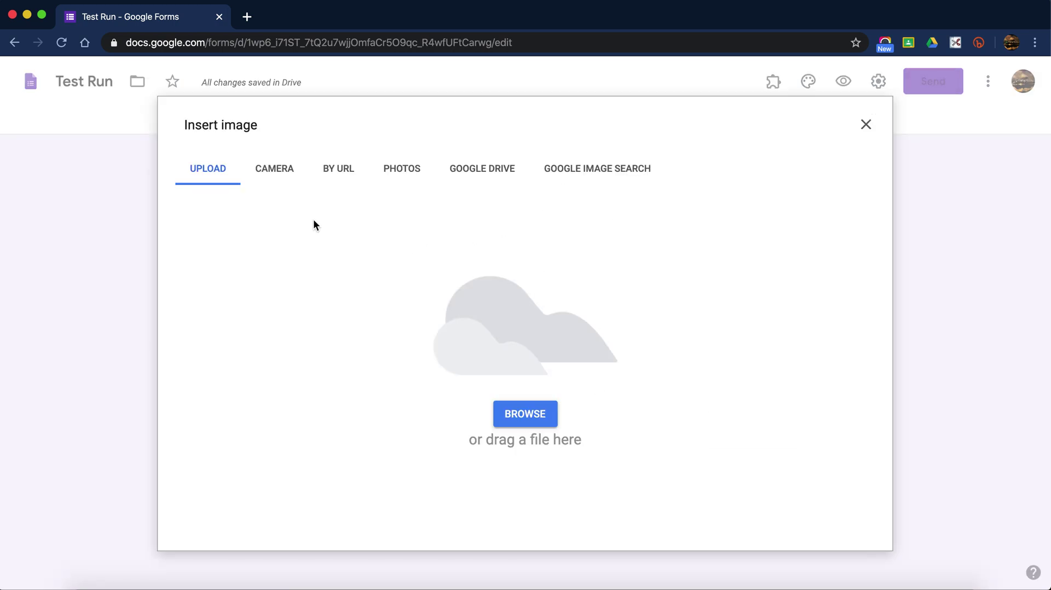
click(867, 125)
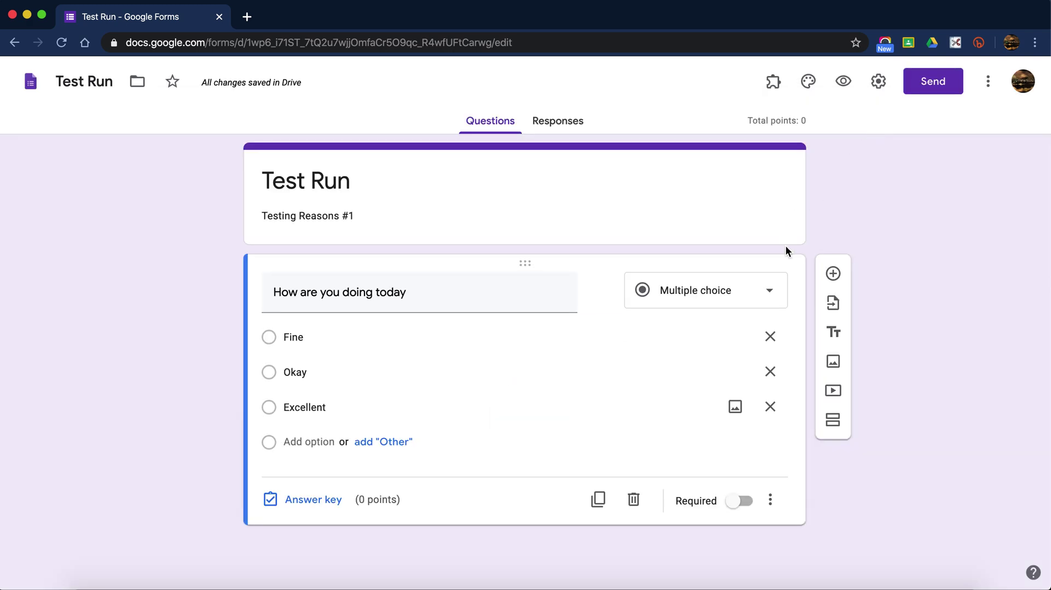
click(601, 296)
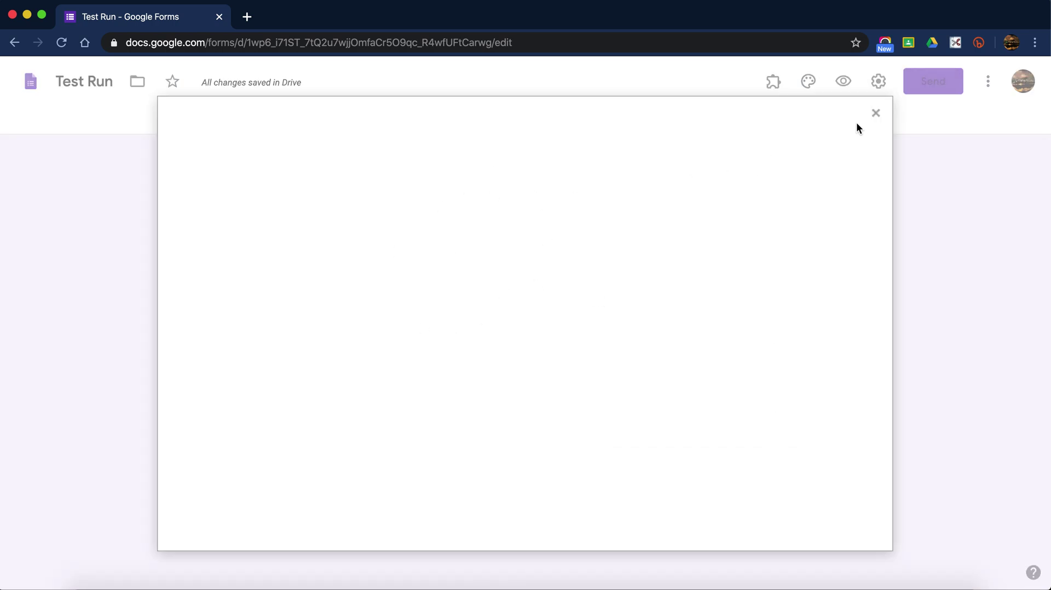
click(876, 113)
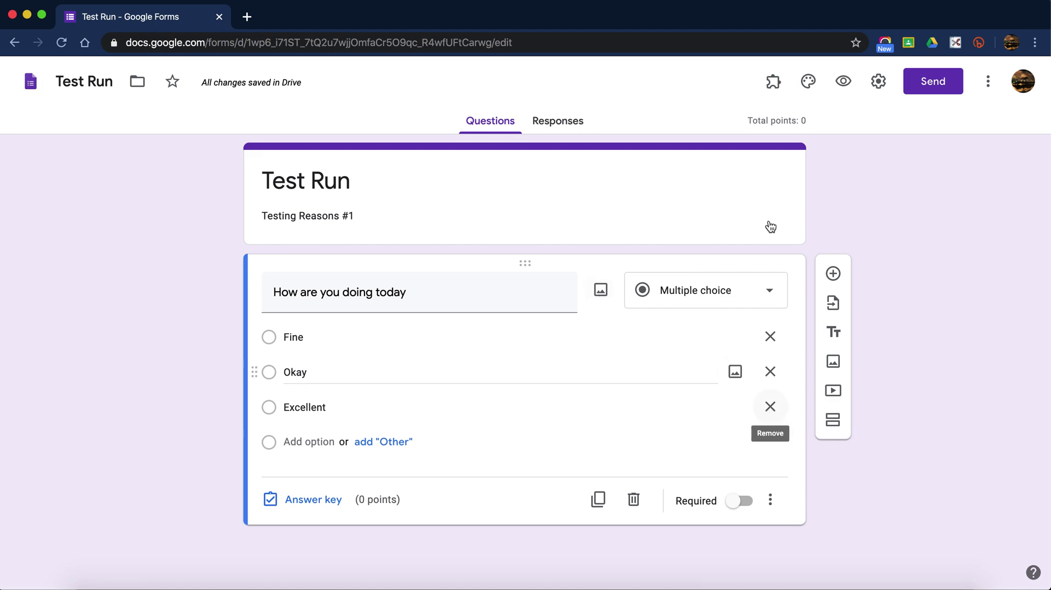
Step: Preview the form with the multiple-choice question as respondents see it, and return to editing
click(848, 85)
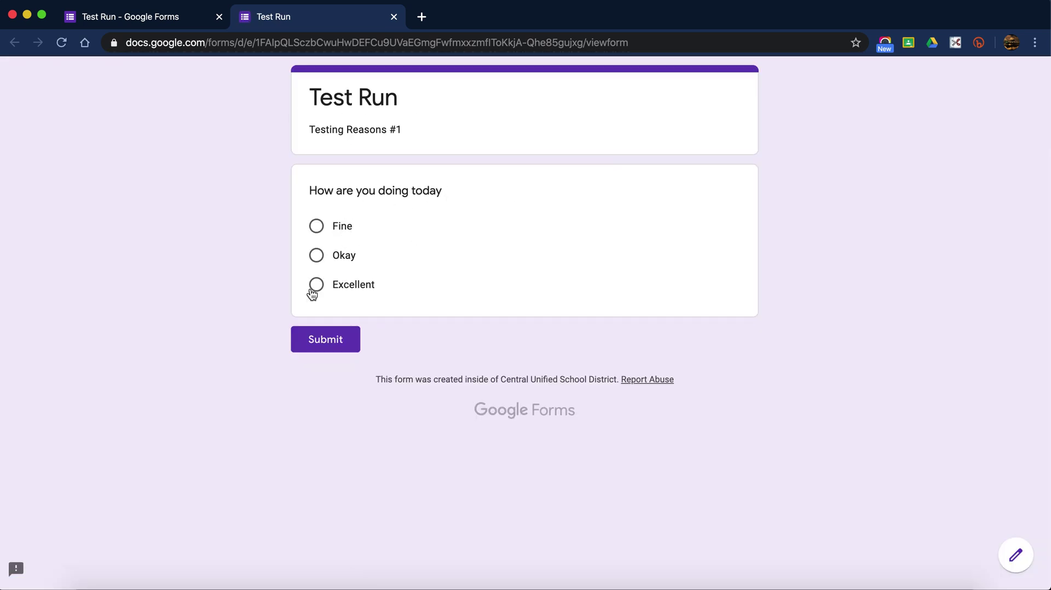
click(192, 26)
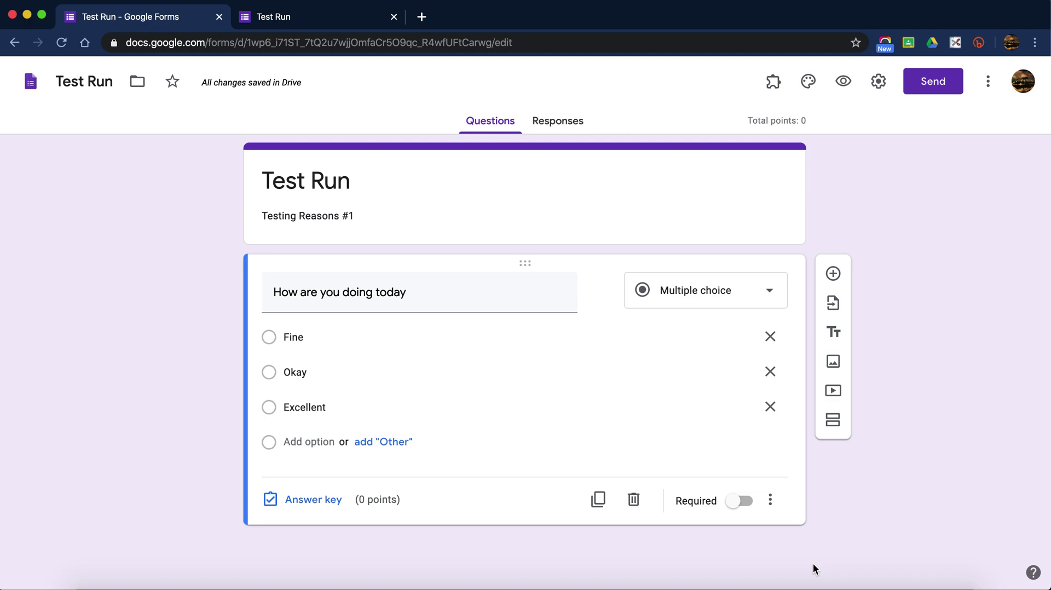
Step: Make the "How are you doing today" question required and change its type to Dropdown
click(733, 503)
click(717, 291)
click(713, 301)
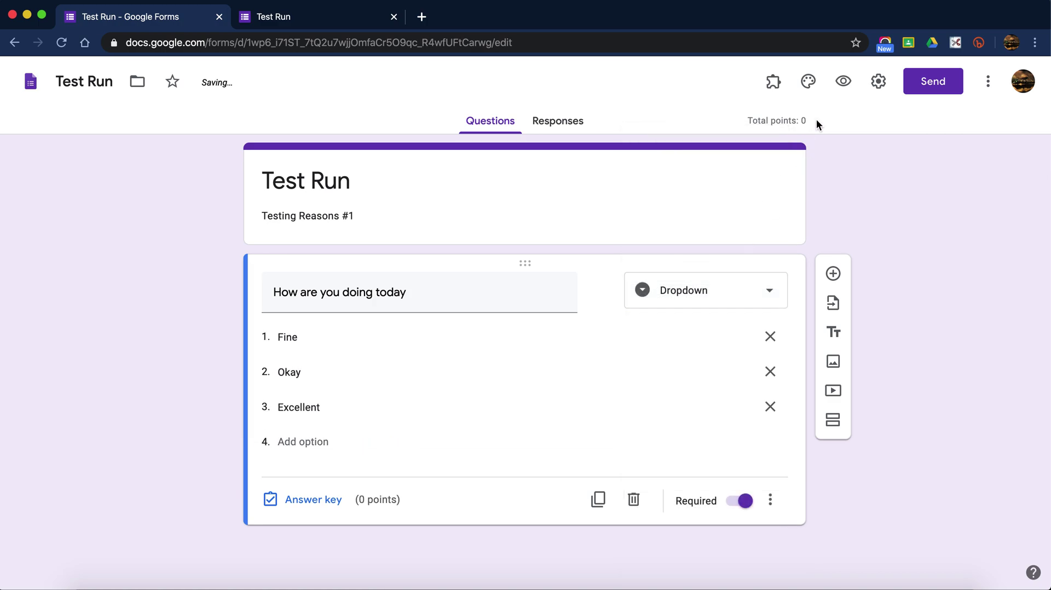
Step: Preview the required dropdown question with its choices expanded, and close the preview
click(844, 91)
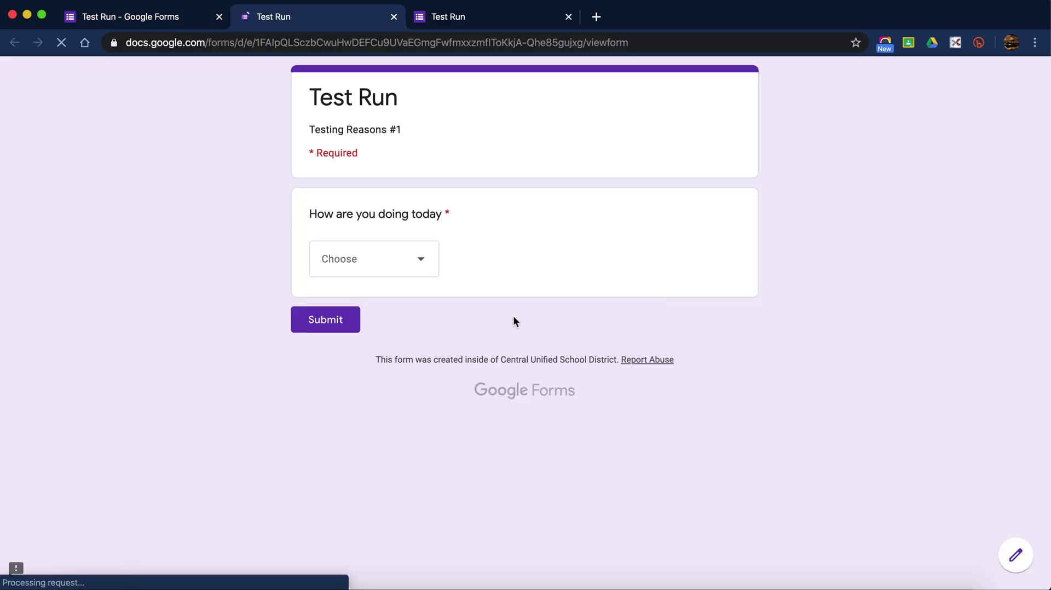
click(425, 254)
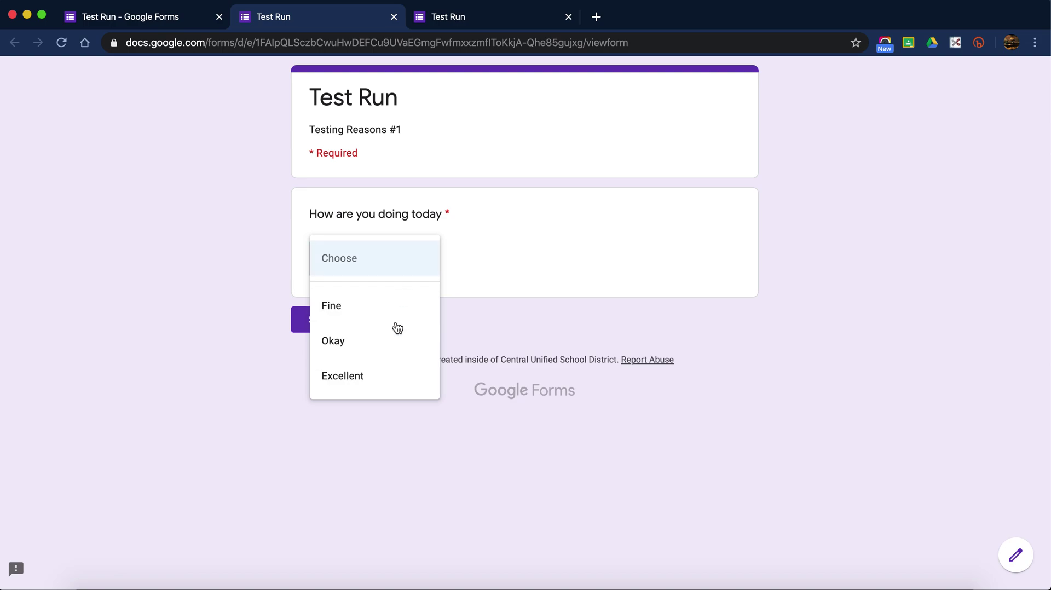
click(475, 205)
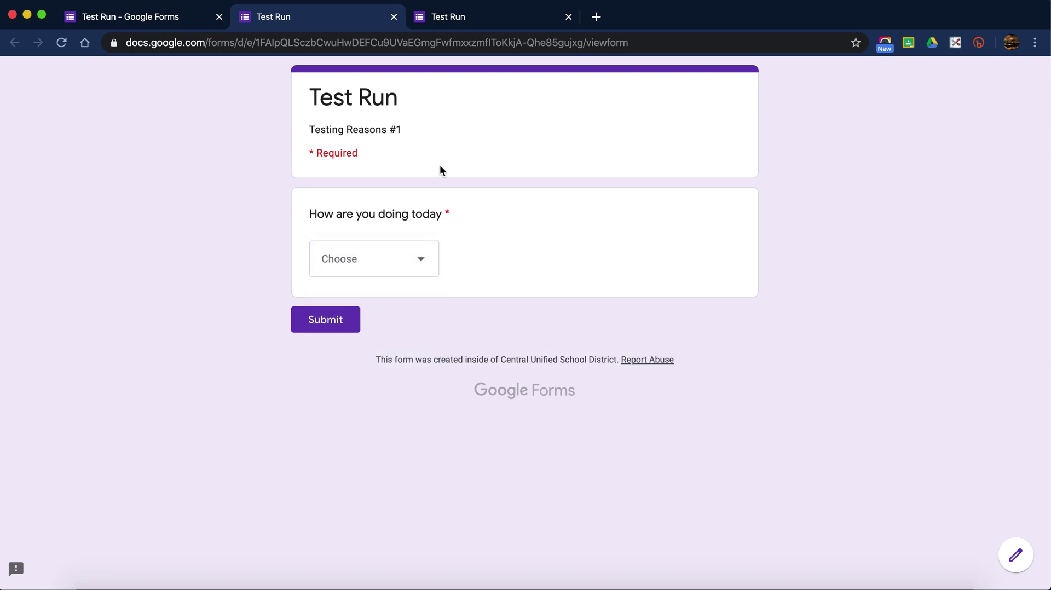
click(393, 17)
Step: Change the question back to Multiple choice and set its answer key to "Excellent", worth 1 point
click(746, 296)
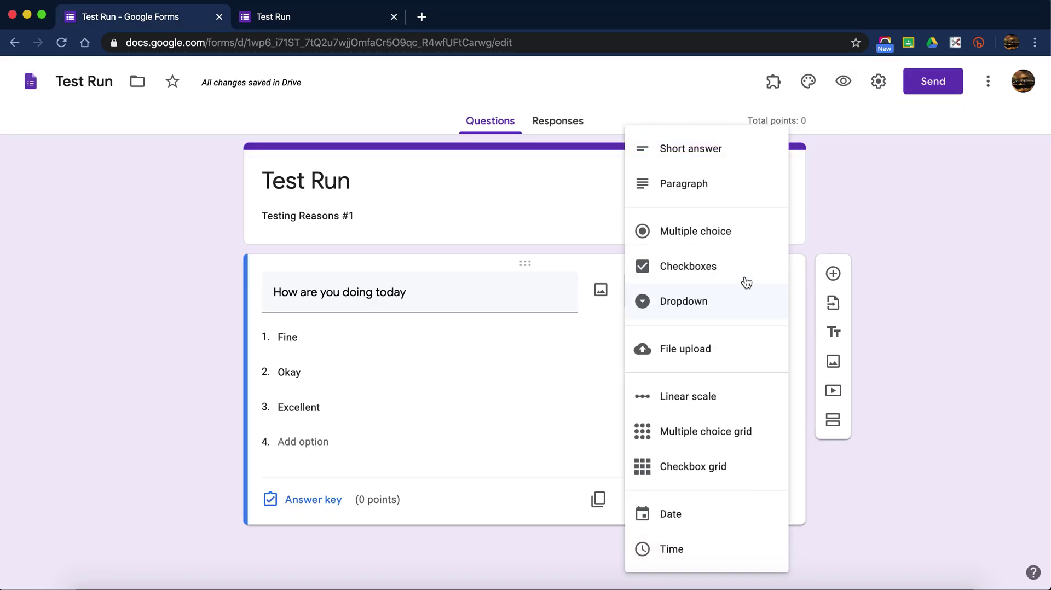
click(733, 236)
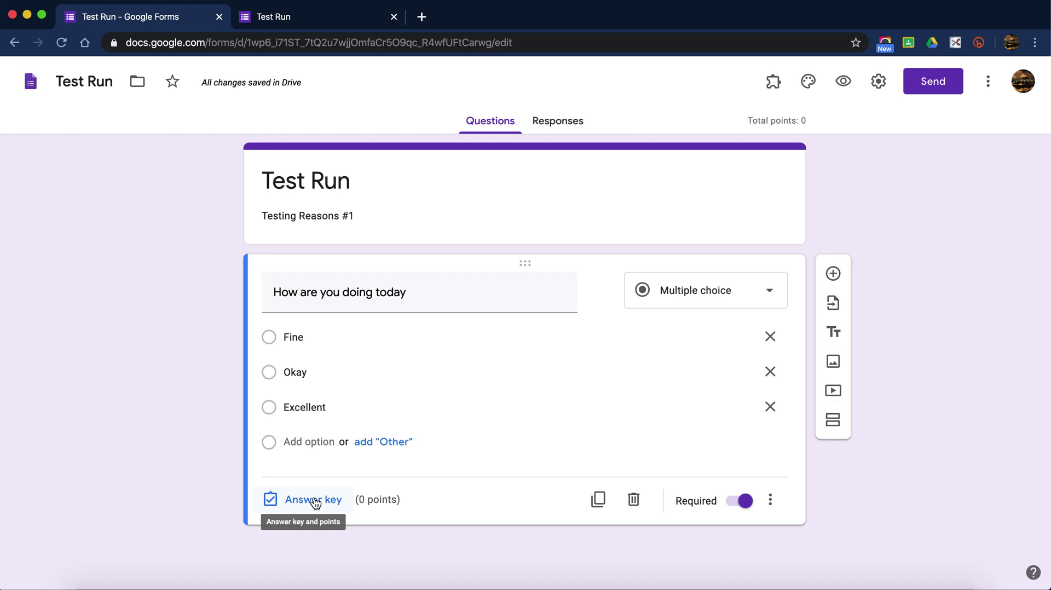
click(314, 500)
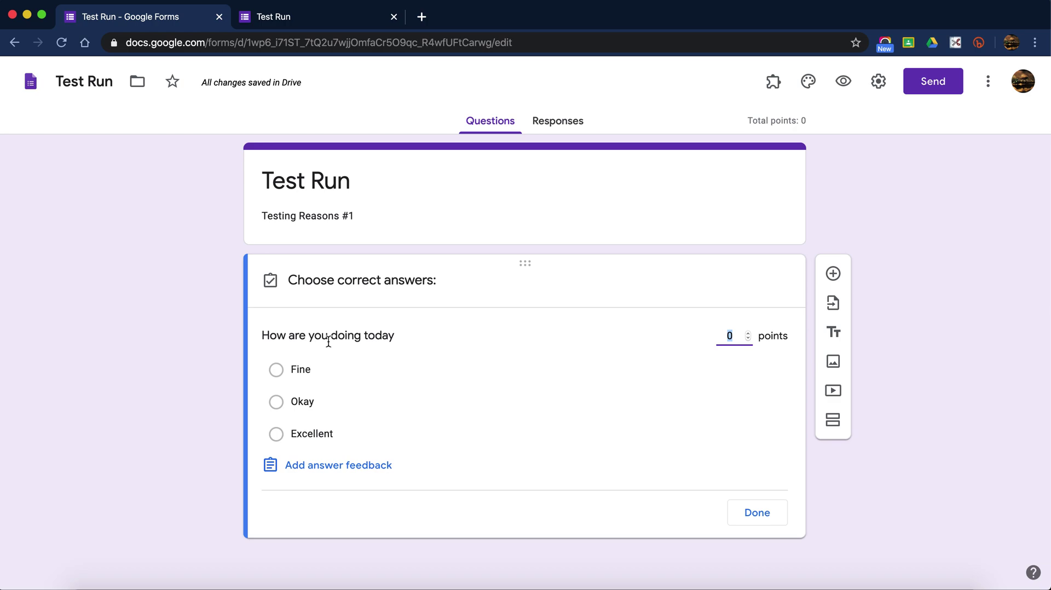
click(309, 438)
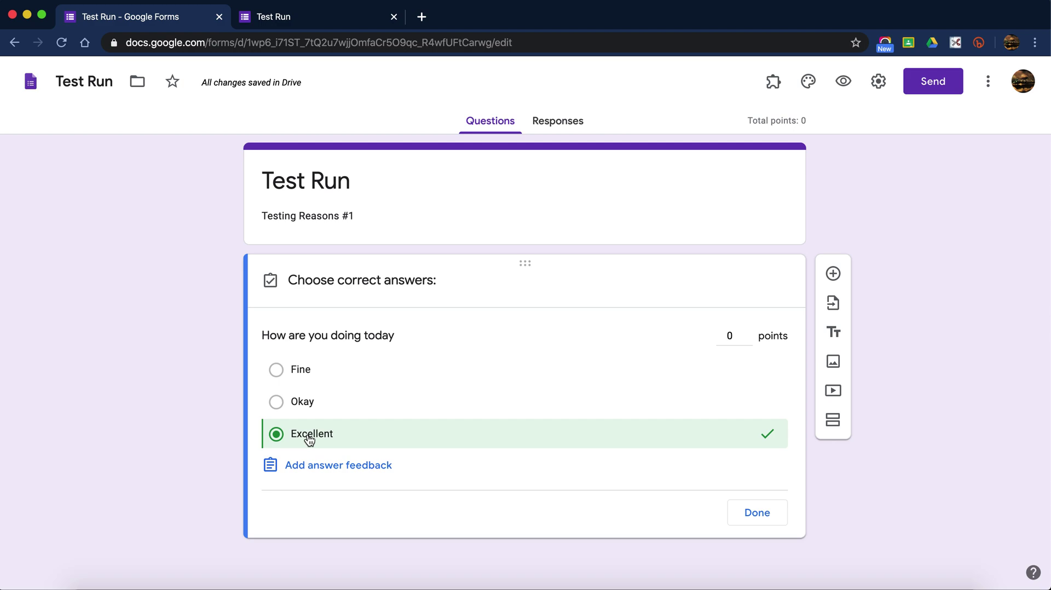
click(748, 332)
Step: Look at the feedback fields for incorrect and correct answers, and close them without saving any feedback
click(323, 467)
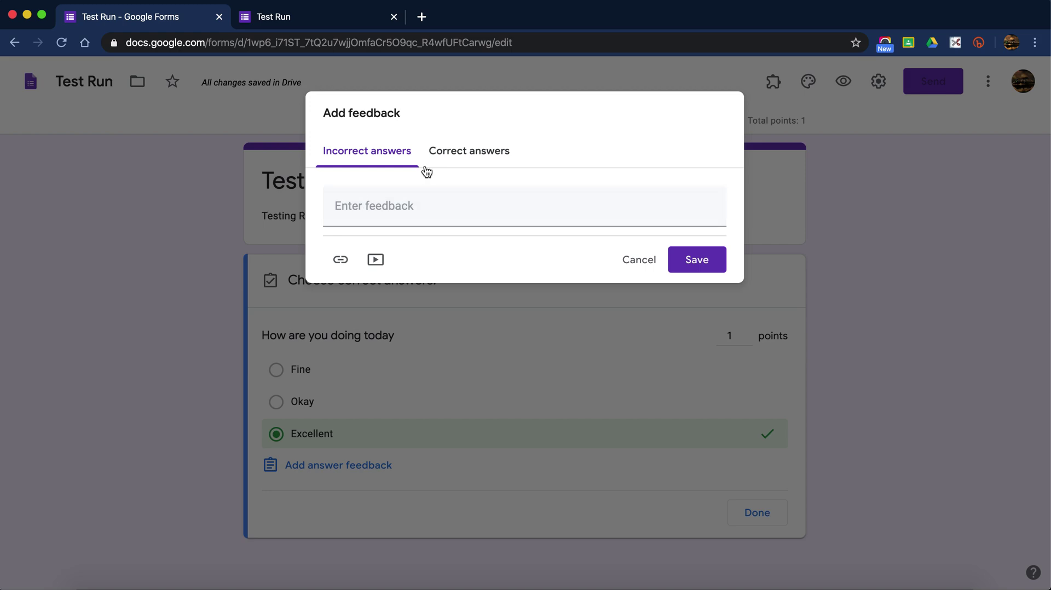
click(446, 157)
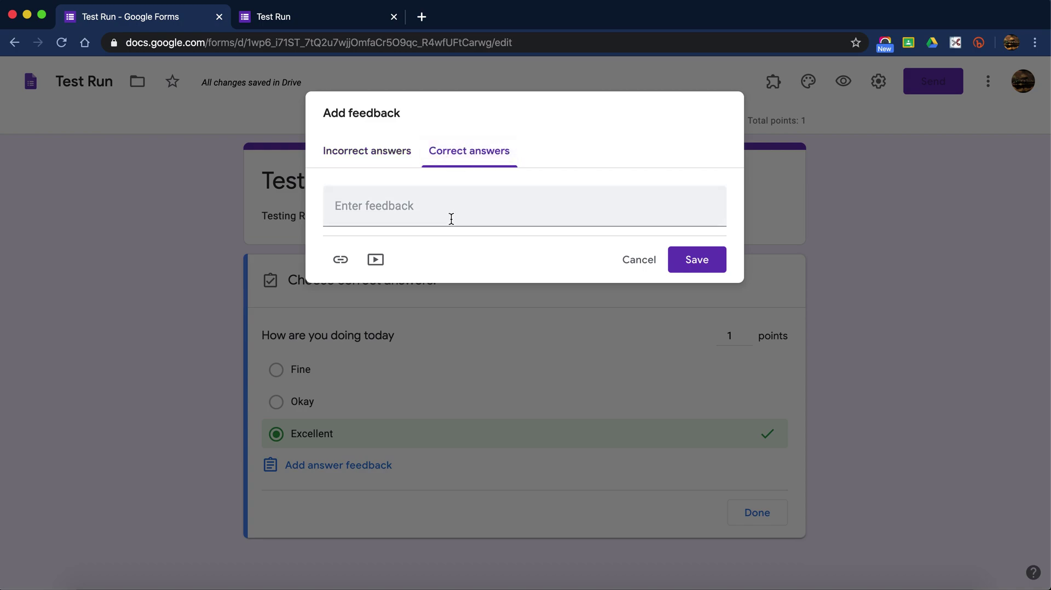
click(651, 260)
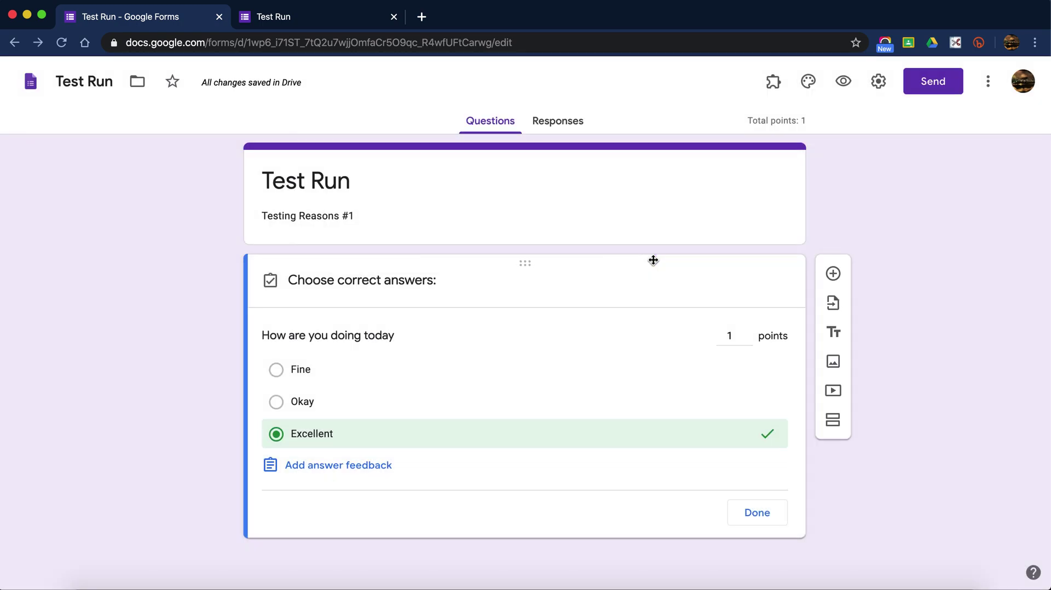
Step: Duplicate the "How are you doing today" question and clear the copy's title, keeping its answer options
click(768, 518)
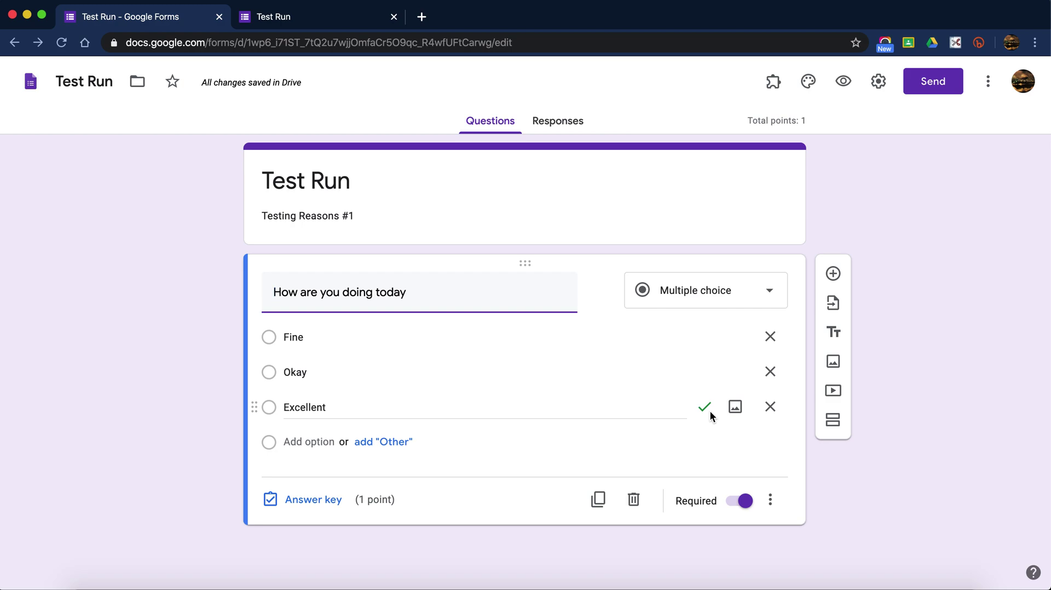
click(598, 499)
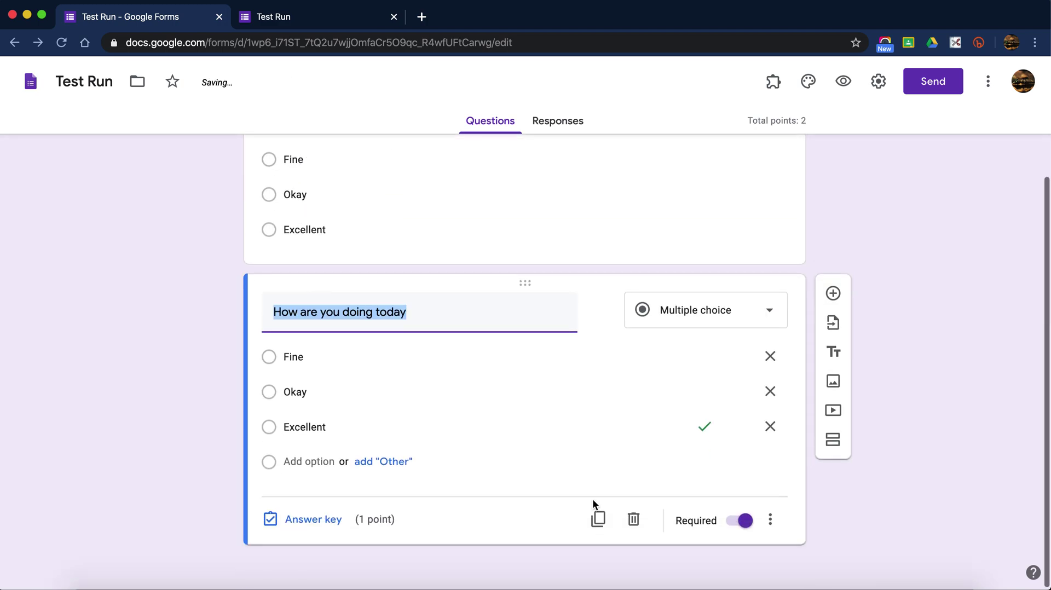
text(fkhgfhg)
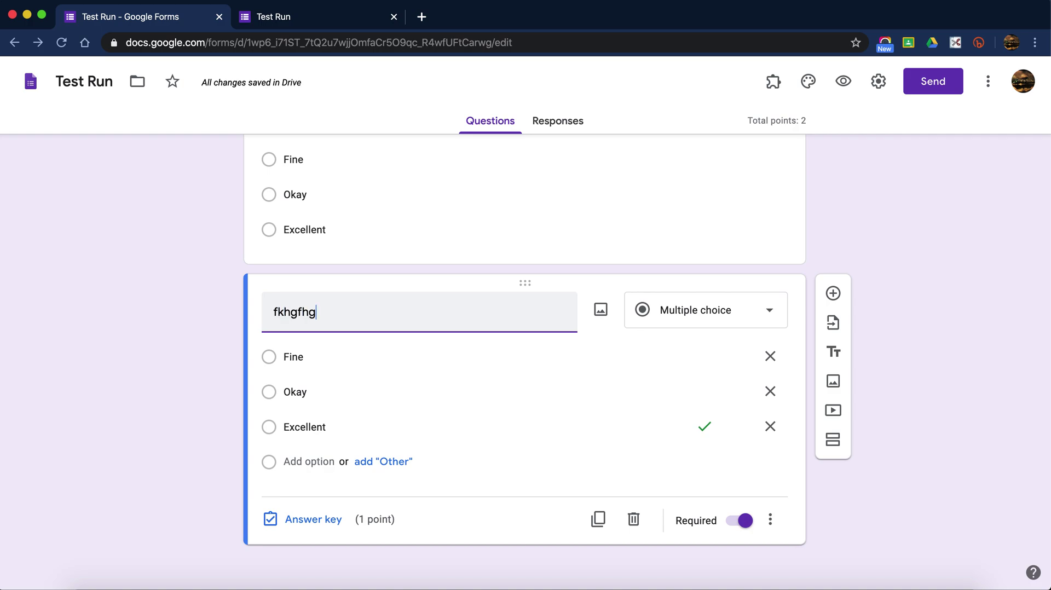
key(BackSpace)
key(BackSpace)
key(BackSpace)
key(BackSpace)
key(BackSpace)
key(BackSpace)
key(BackSpace)
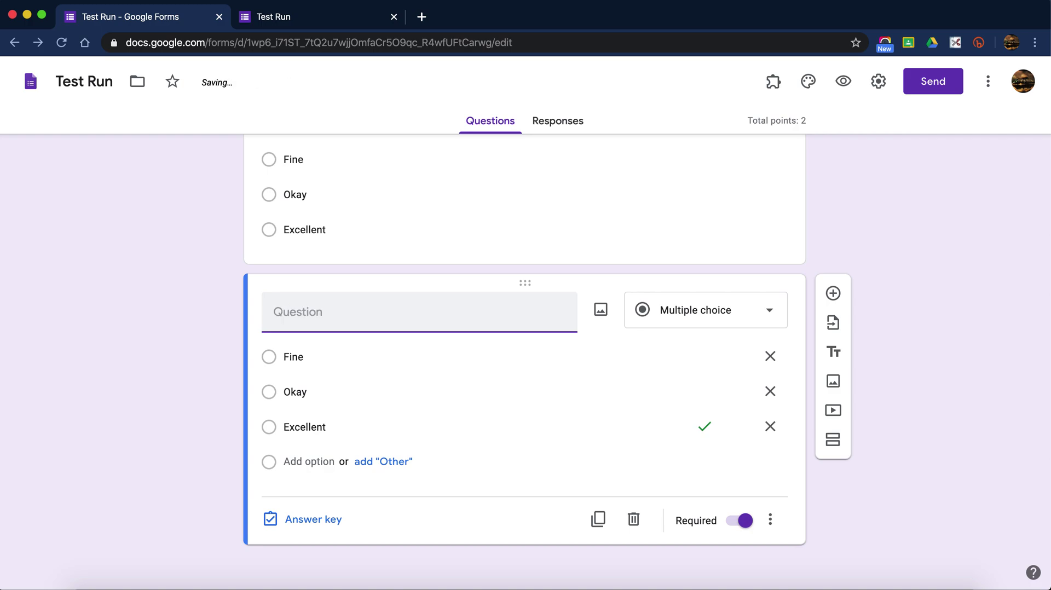
Step: In the form's general settings, turn on collecting email addresses and limit respondents to 1 response
scroll(897, 177, up, 3)
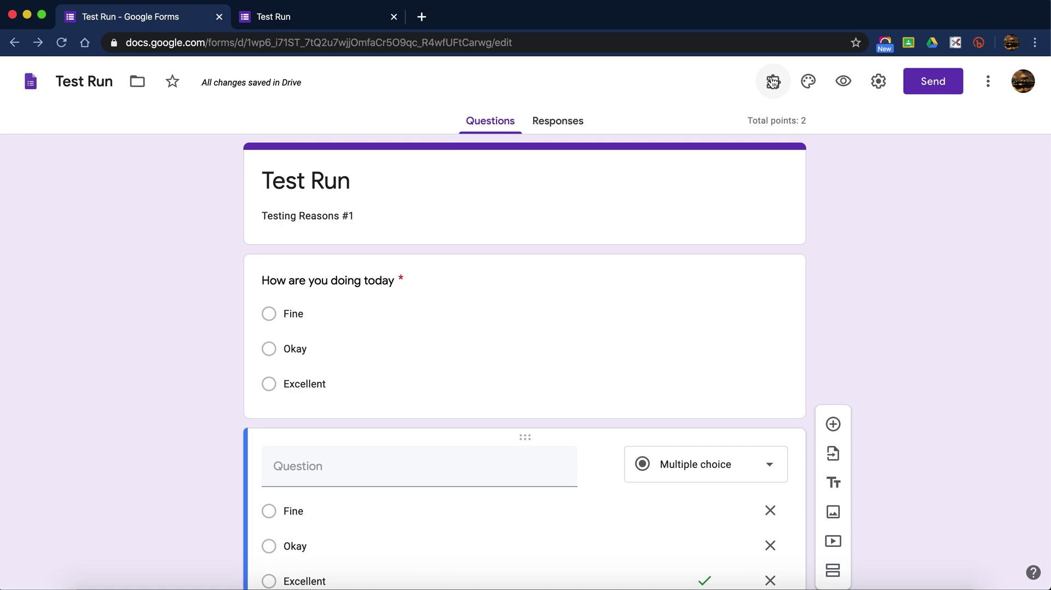
click(876, 88)
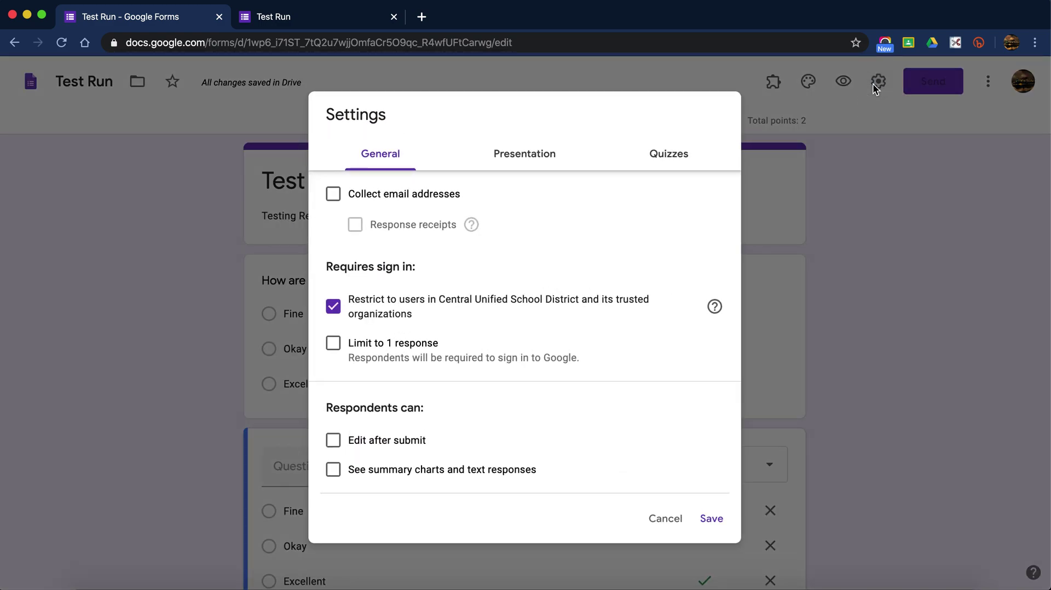
click(439, 193)
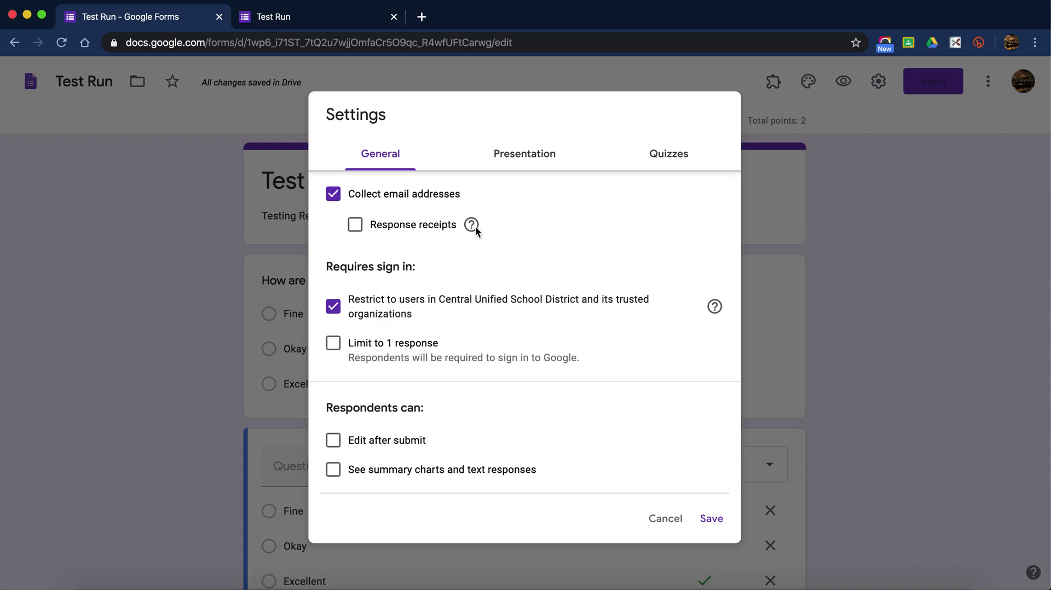
mouse_move(475, 225)
click(334, 346)
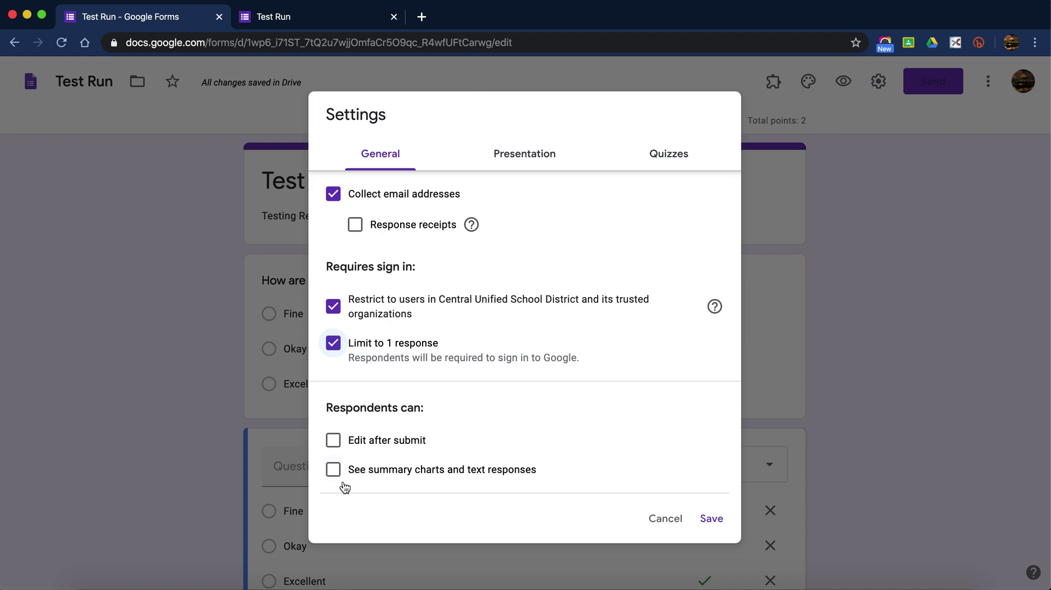
Step: In the presentation settings, enable shuffled question order, and try the progress bar option before switching it back off
click(527, 159)
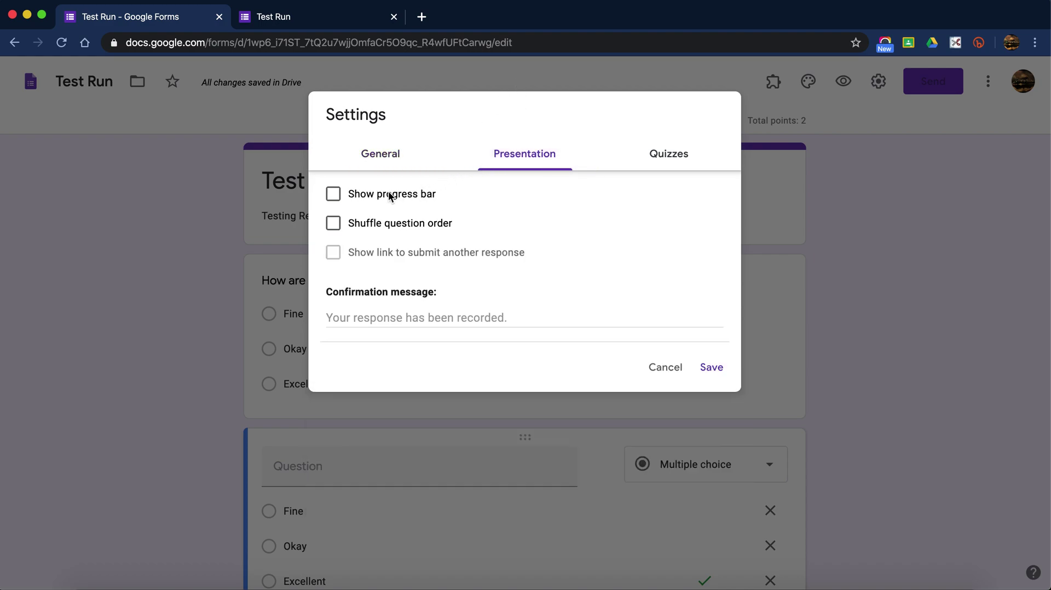
click(333, 224)
click(334, 198)
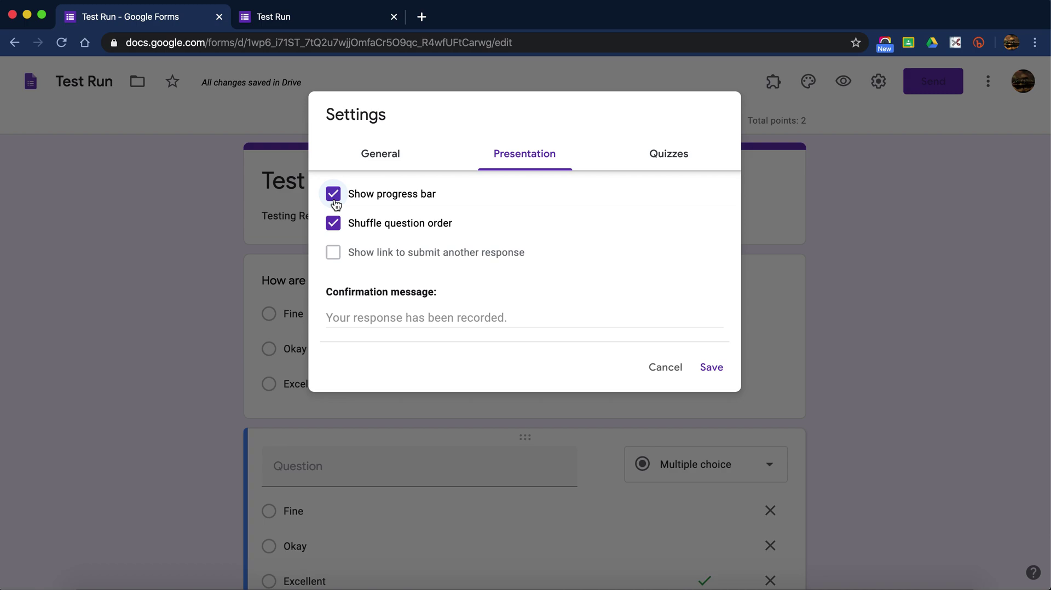
click(335, 202)
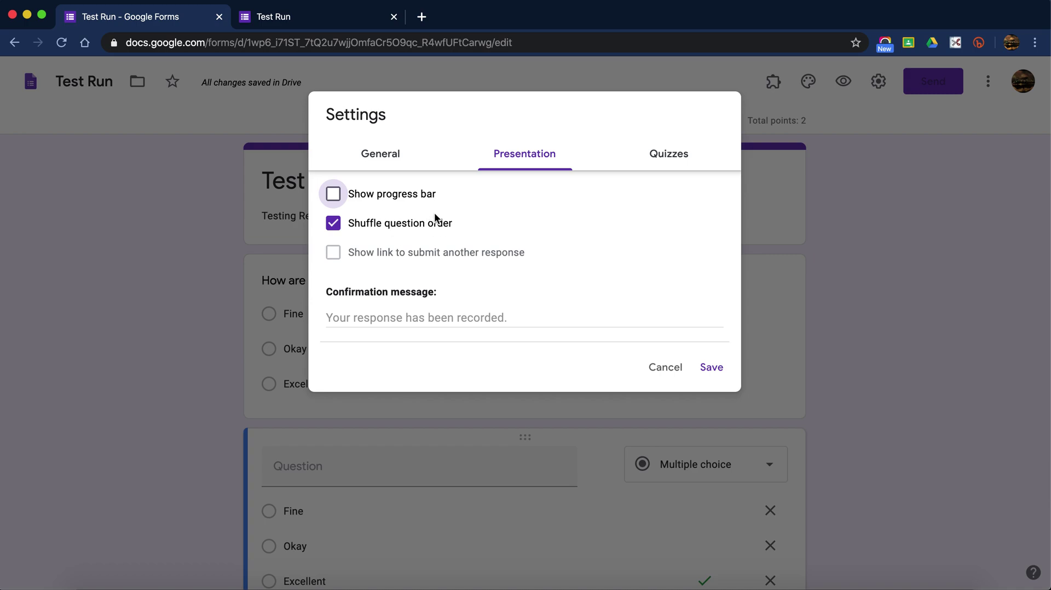
Step: Enter a custom confirmation message in which the teacher thanks respondents for their time
click(375, 323)
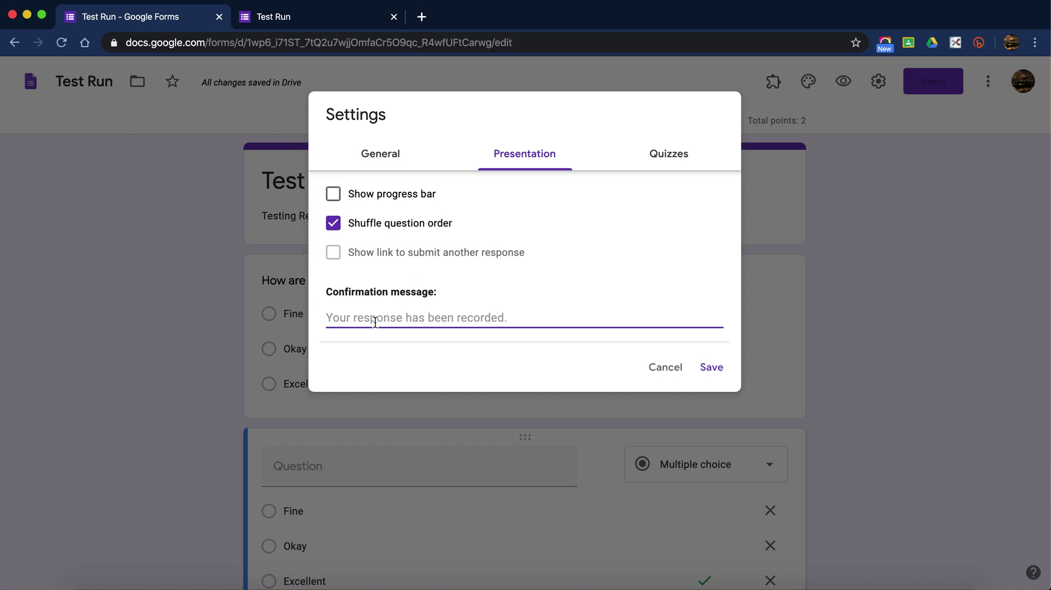
text(M)
text(ay )
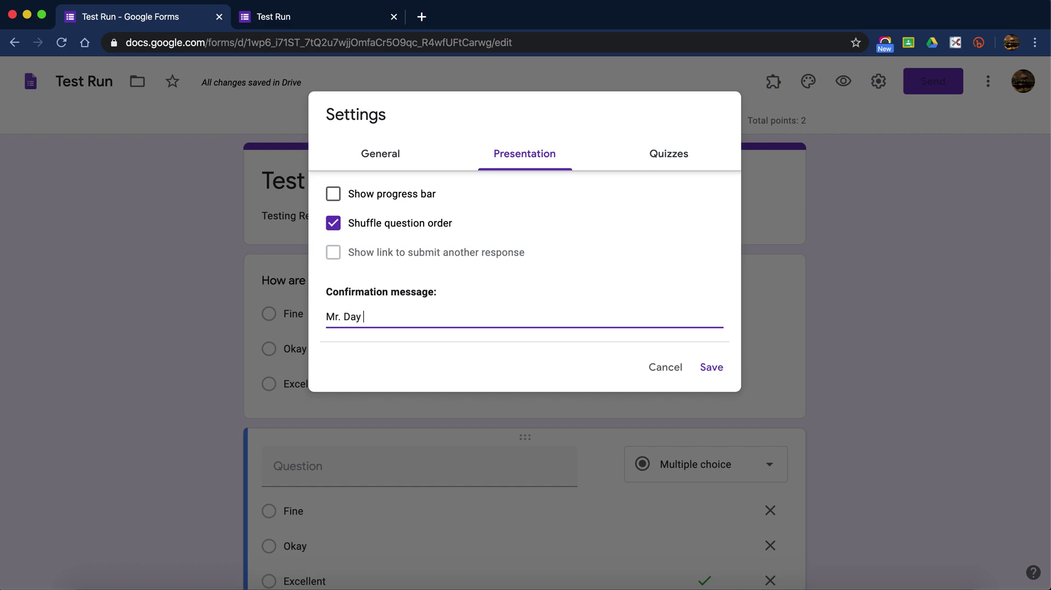
text(thanks you for yuo)
key(BackSpace)
key(BackSpace)
key(BackSpace)
text(your time.)
Step: Delete the custom confirmation message so the default text applies
key(BackSpace)
key(BackSpace)
key(BackSpace)
key(BackSpace)
key(BackSpace)
key(BackSpace)
key(BackSpace)
key(BackSpace)
key(BackSpace)
key(BackSpace)
key(BackSpace)
key(BackSpace)
key(BackSpace)
key(BackSpace)
key(BackSpace)
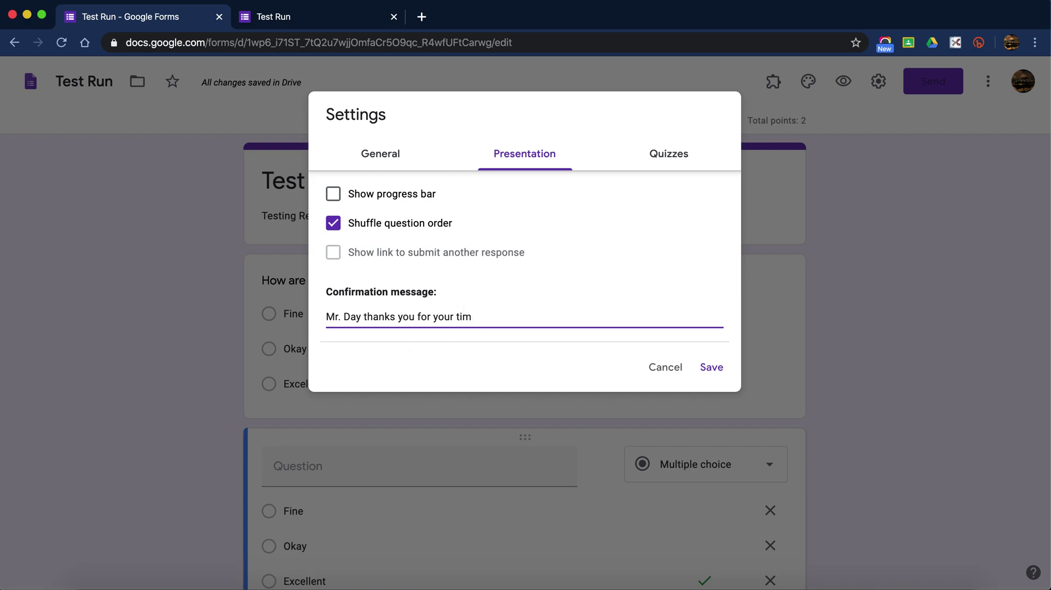
key(BackSpace)
key(BackSpace)
key(BackSpace)
key(BackSpace)
key(BackSpace)
key(BackSpace)
key(BackSpace)
key(BackSpace)
key(BackSpace)
key(BackSpace)
key(BackSpace)
key(BackSpace)
key(BackSpace)
key(BackSpace)
key(BackSpace)
key(BackSpace)
key(BackSpace)
key(BackSpace)
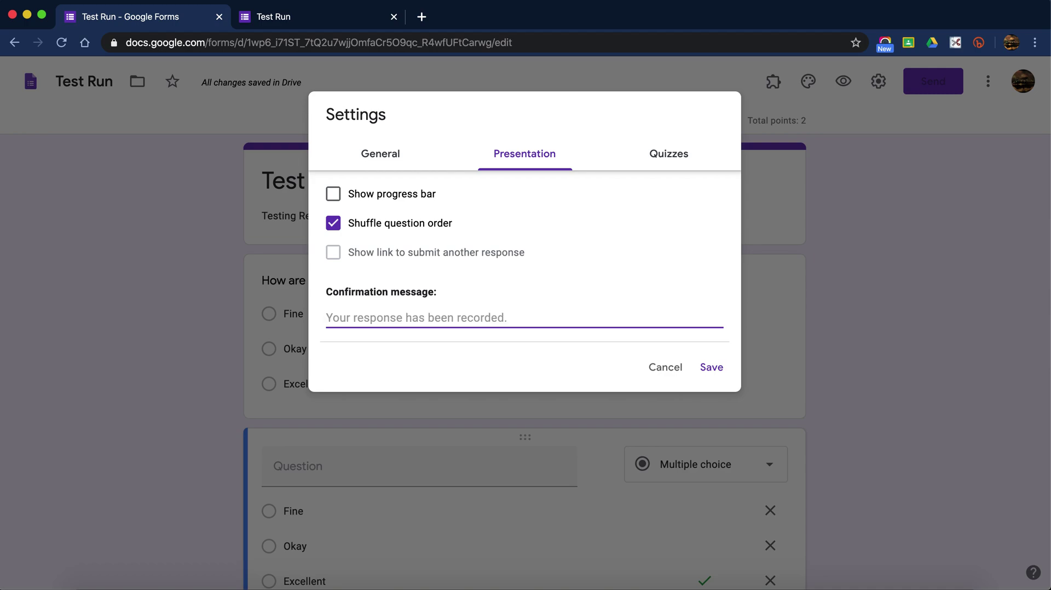
Step: In the quiz settings, try locked mode on Chromebooks, switch it back off, and save the form settings
click(685, 159)
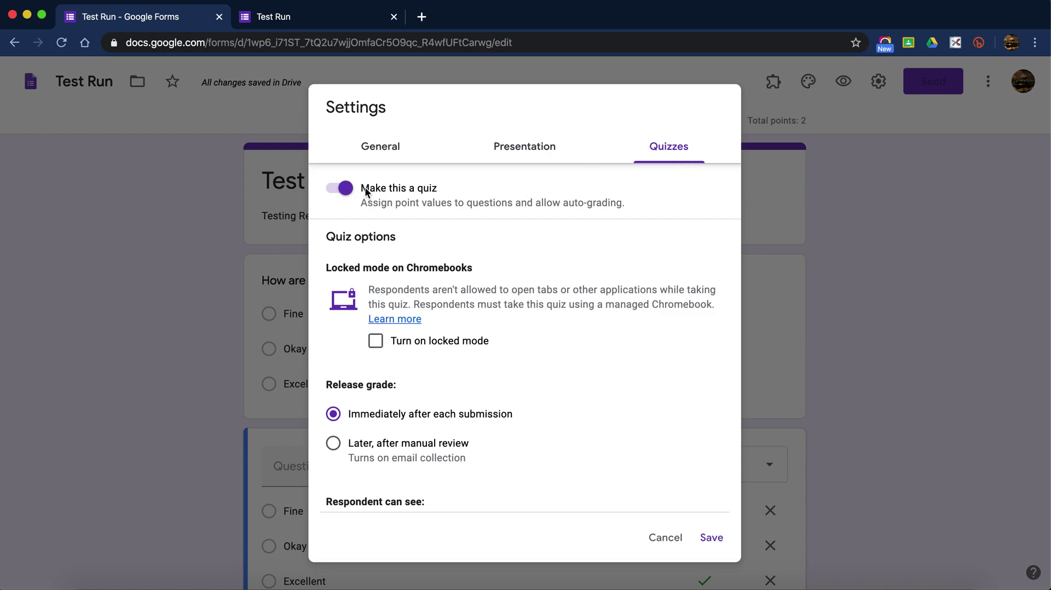
click(377, 344)
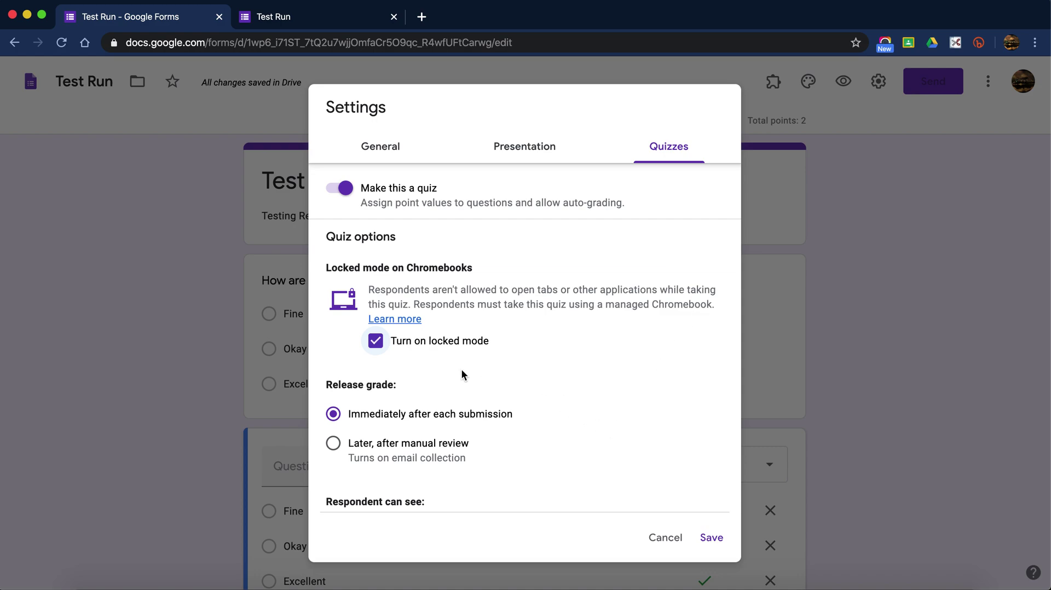
click(383, 342)
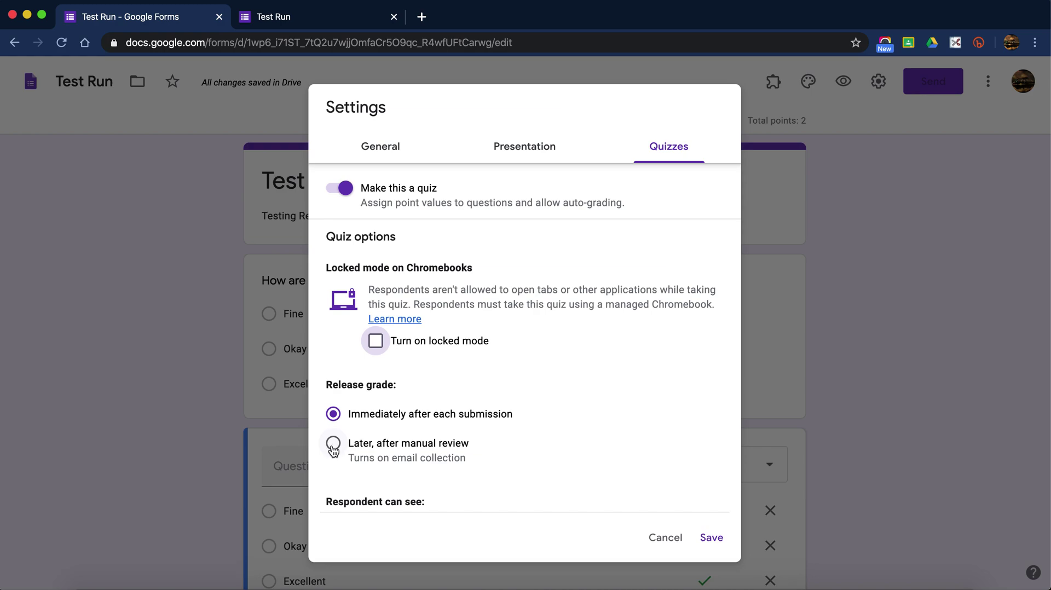
click(715, 543)
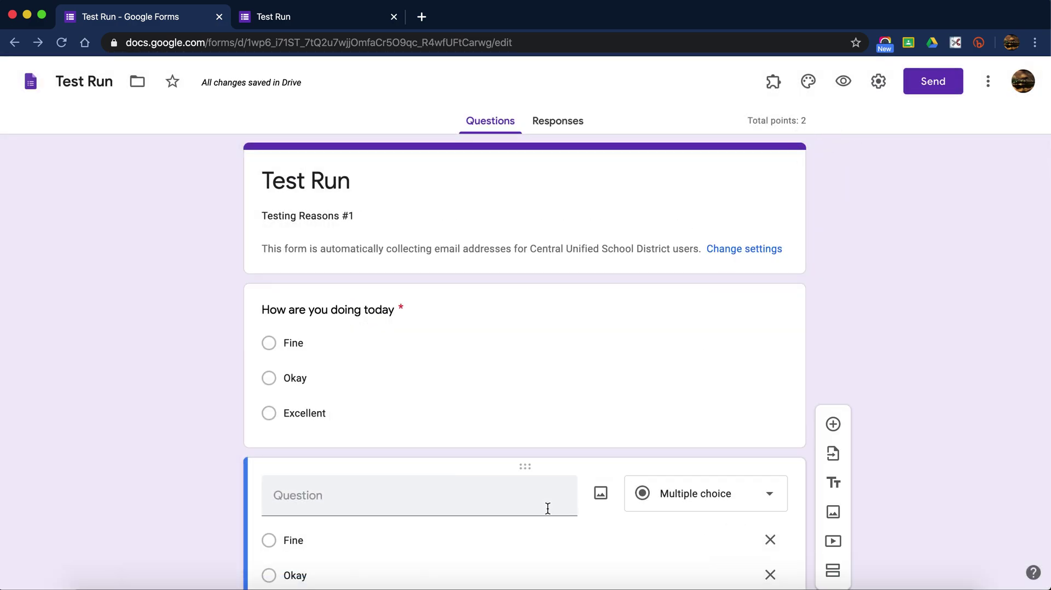
Step: Open the theme options and try several theme colors on the form, ending with orange
click(808, 82)
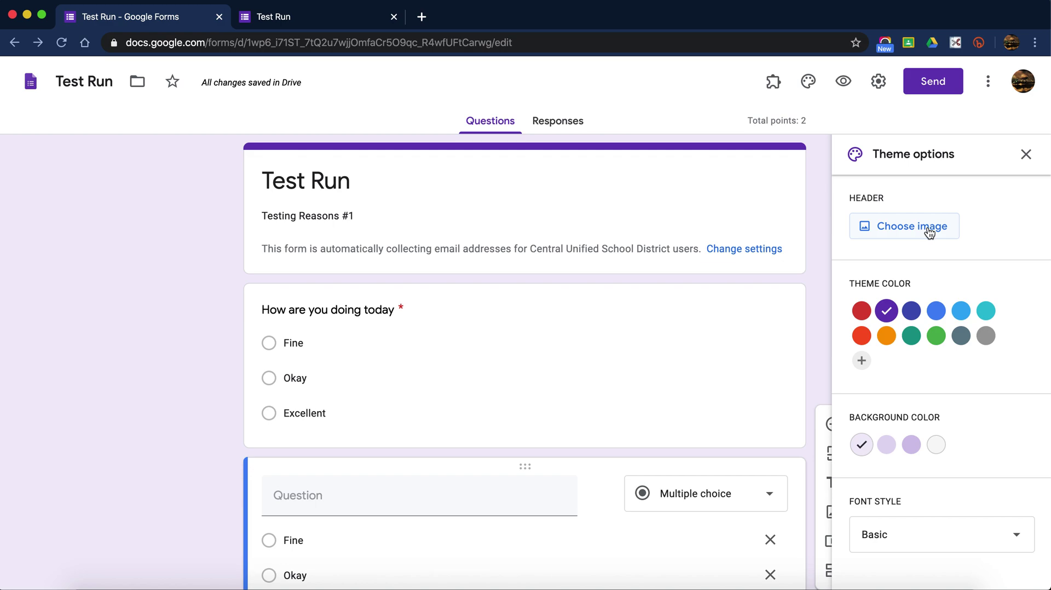
click(911, 311)
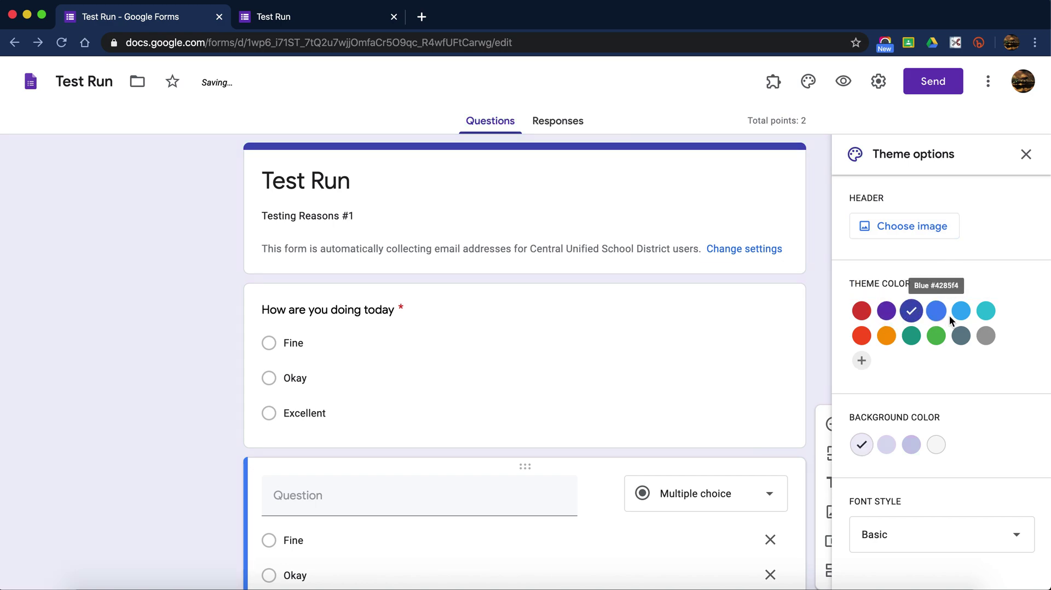
click(937, 313)
click(981, 314)
click(989, 340)
click(963, 337)
click(937, 337)
click(911, 336)
click(886, 336)
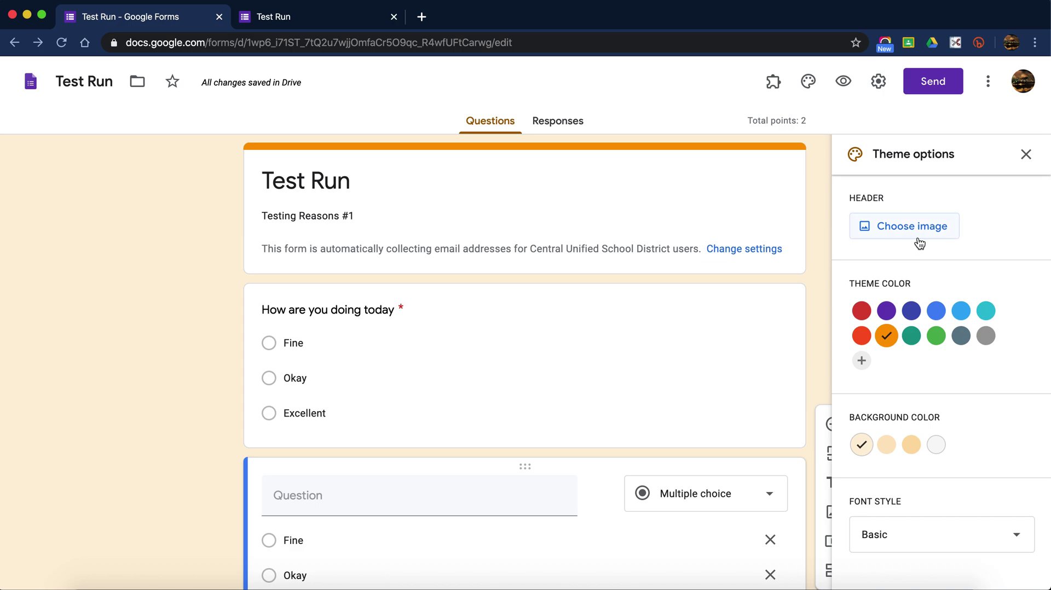
Step: Insert the guitar player photo from the Work and School themes as the header, and preview the form
click(937, 222)
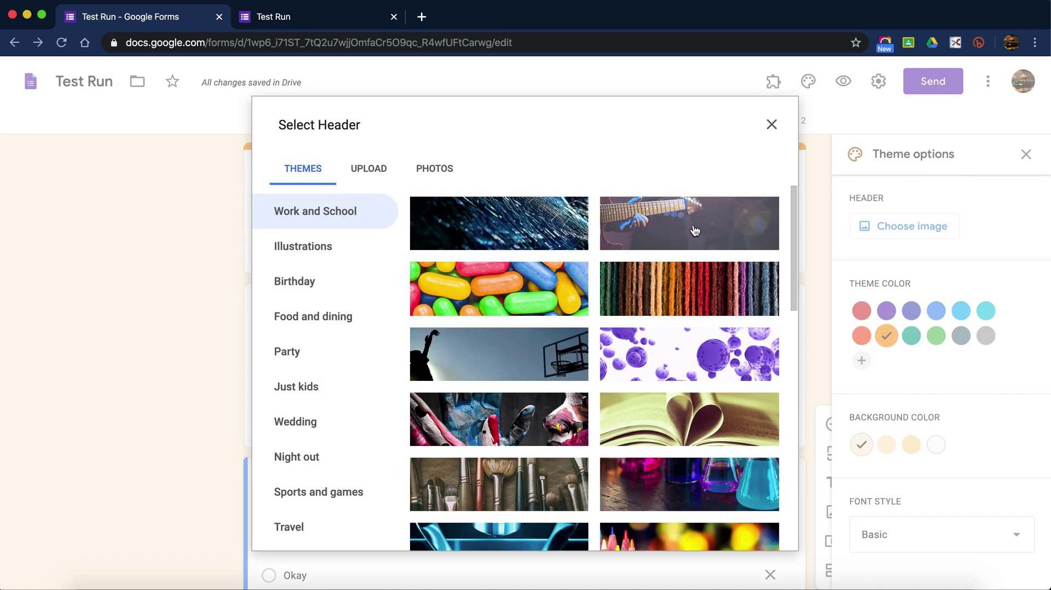
click(695, 230)
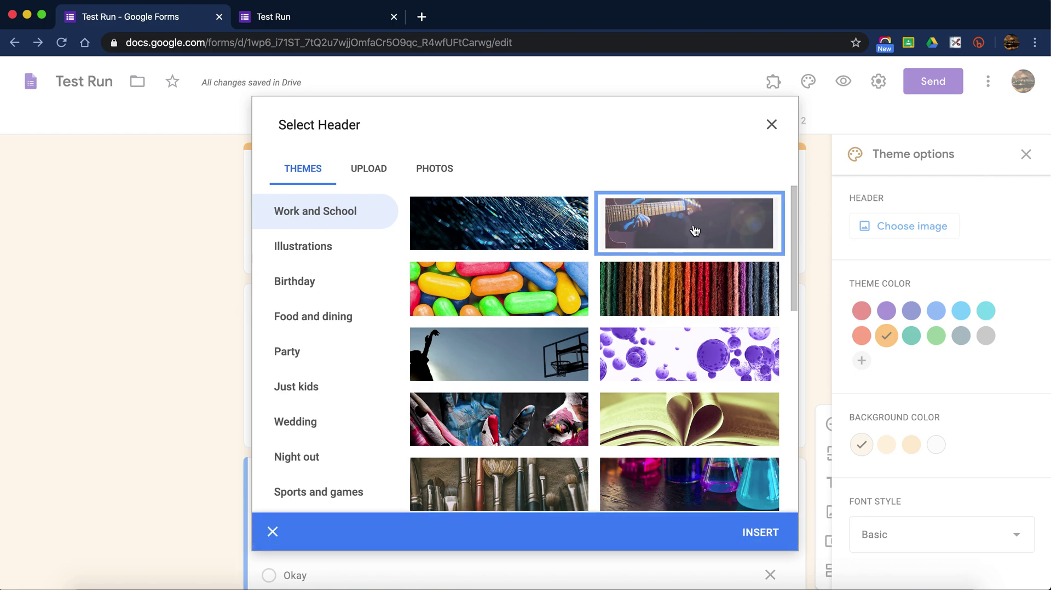
click(757, 529)
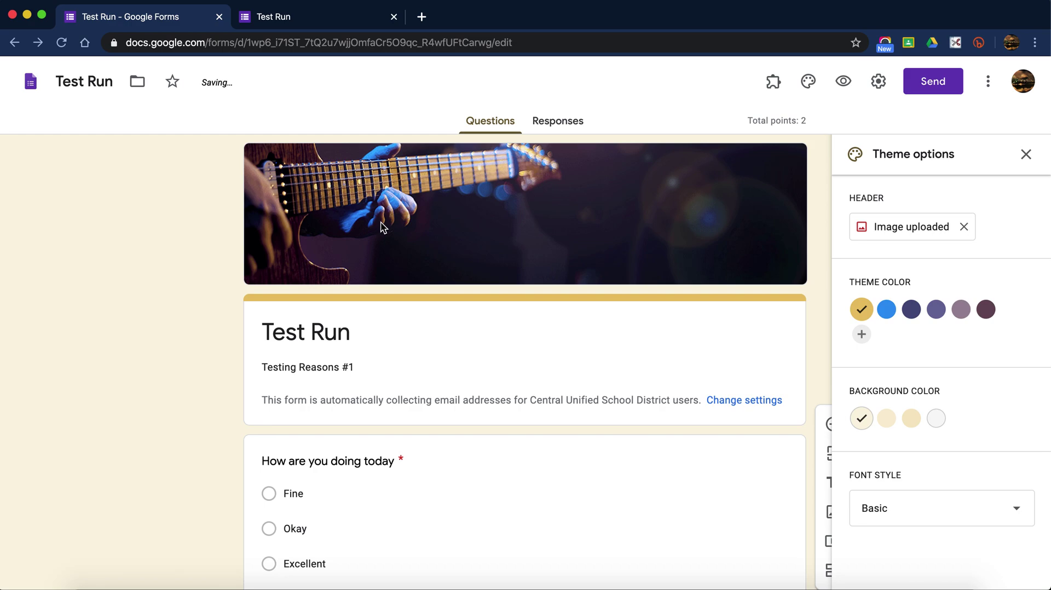
click(844, 82)
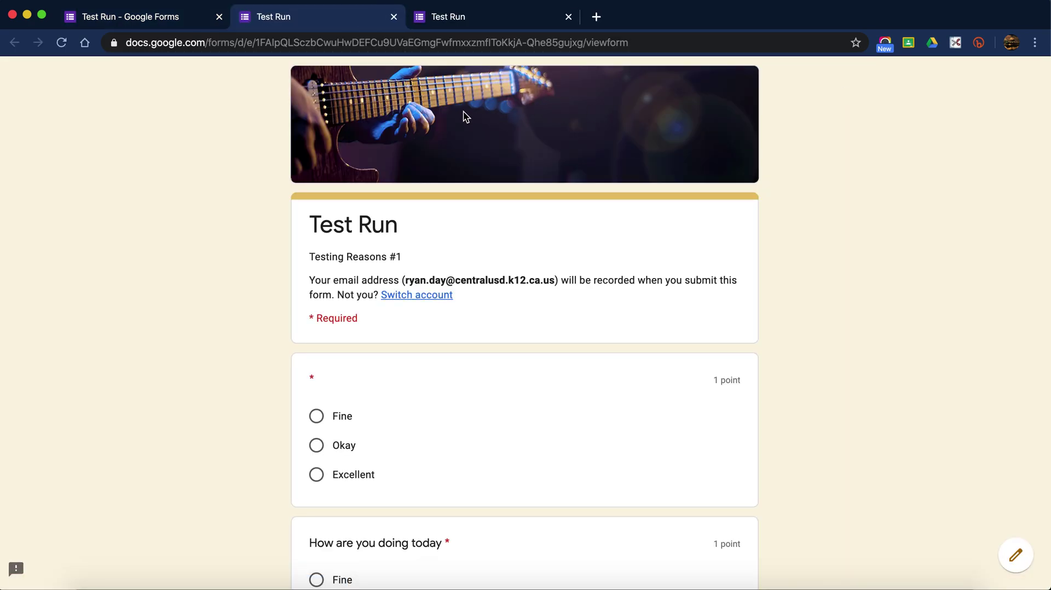
click(395, 17)
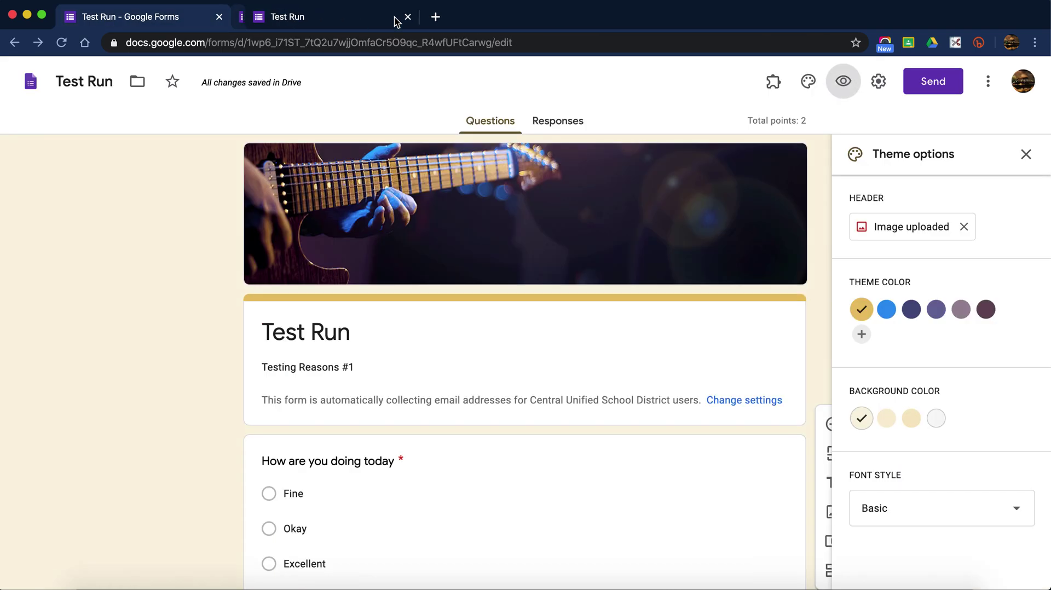
Step: Set the theme color to the muted purple swatch and the background color to Dark #d3d3e1
scroll(939, 293, down, 3)
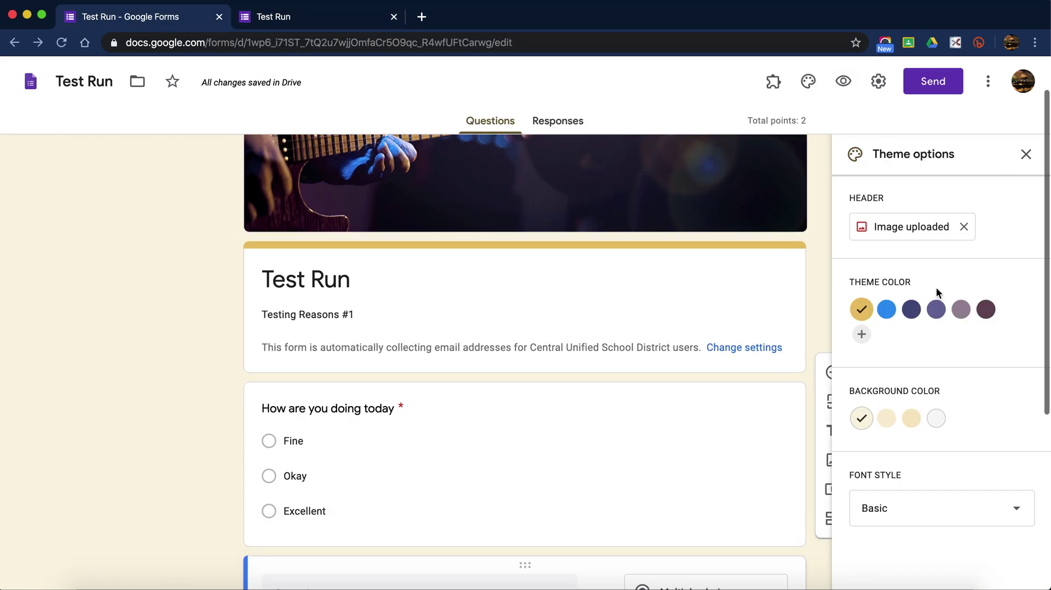
click(915, 312)
click(946, 316)
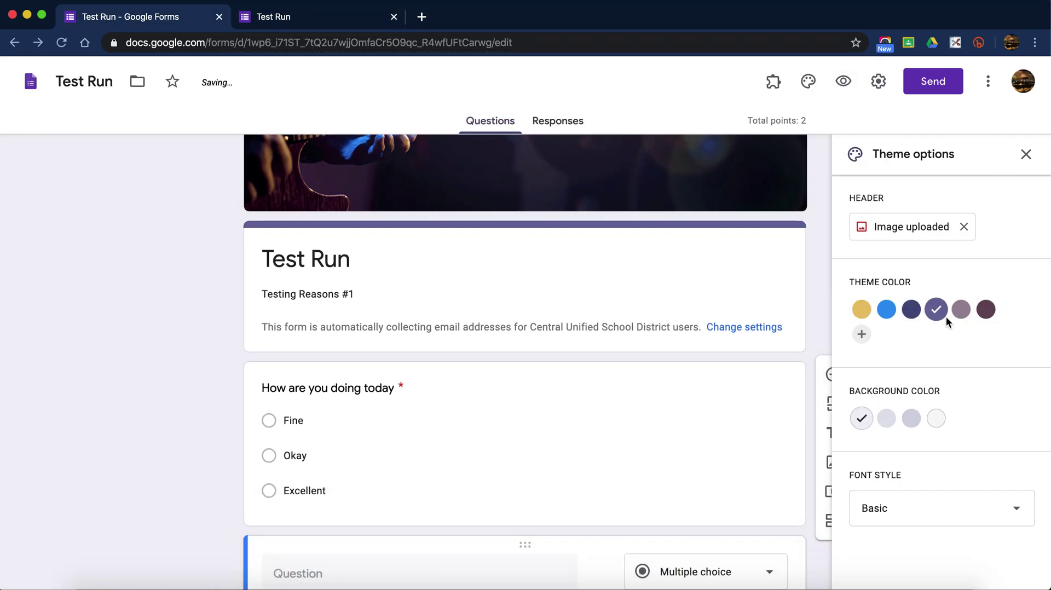
scroll(619, 189, up, 3)
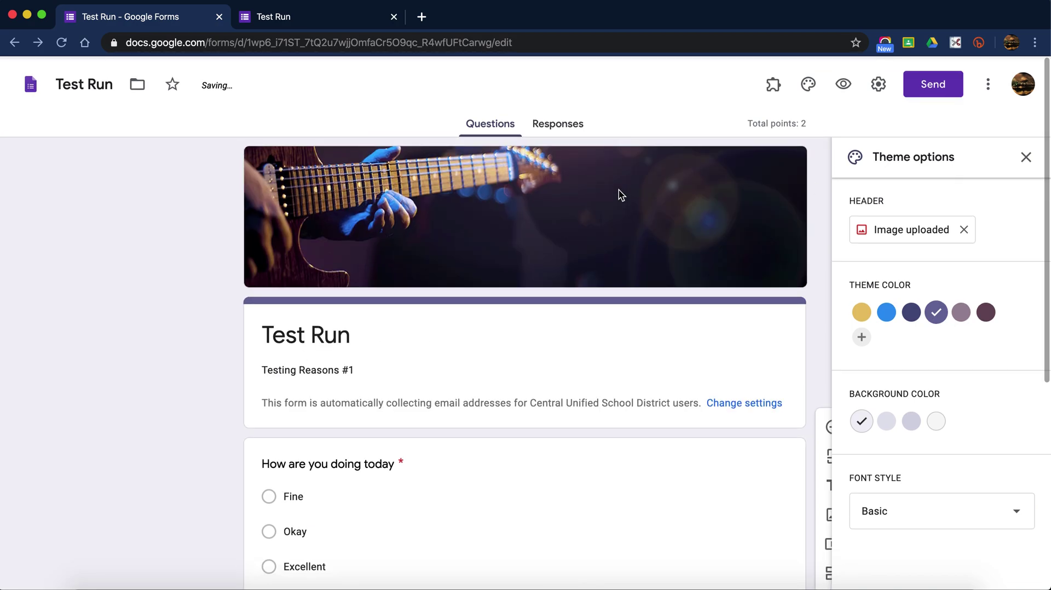
click(913, 422)
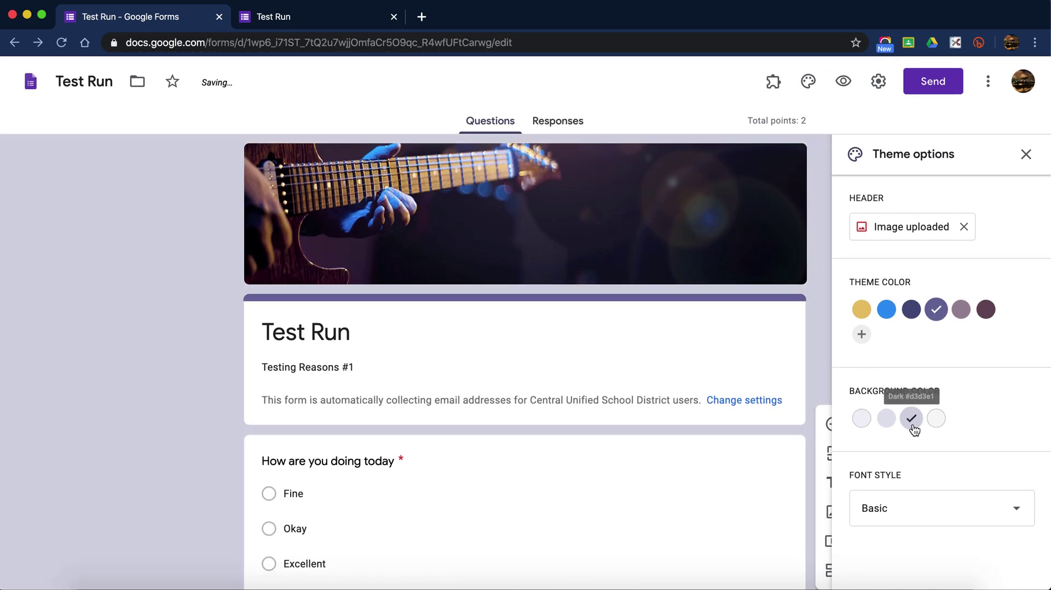
Step: Try the Formal font style, return it to Basic, and close the theme options
click(927, 509)
click(927, 537)
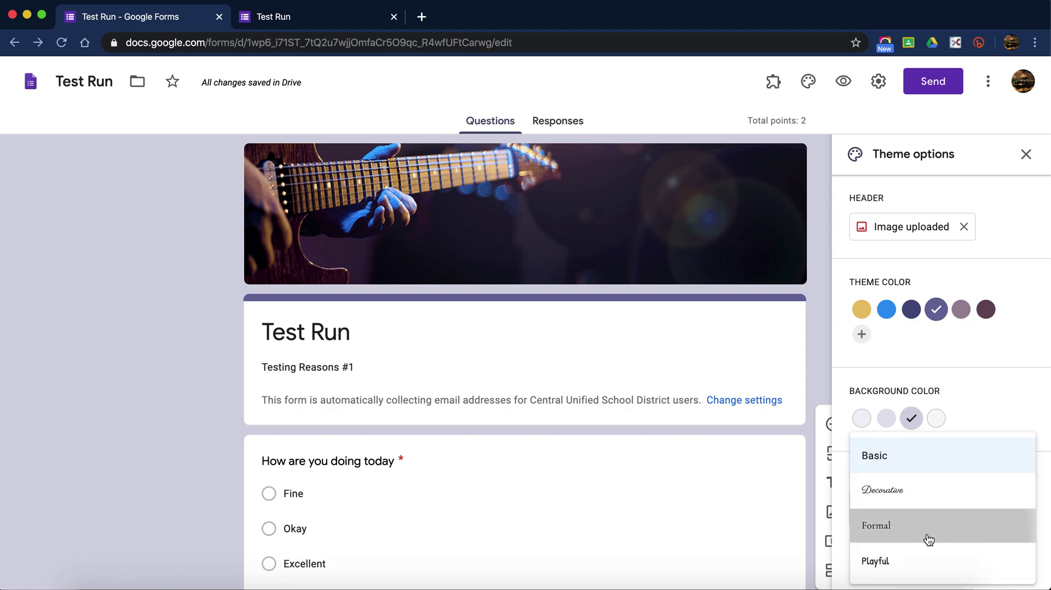
click(909, 510)
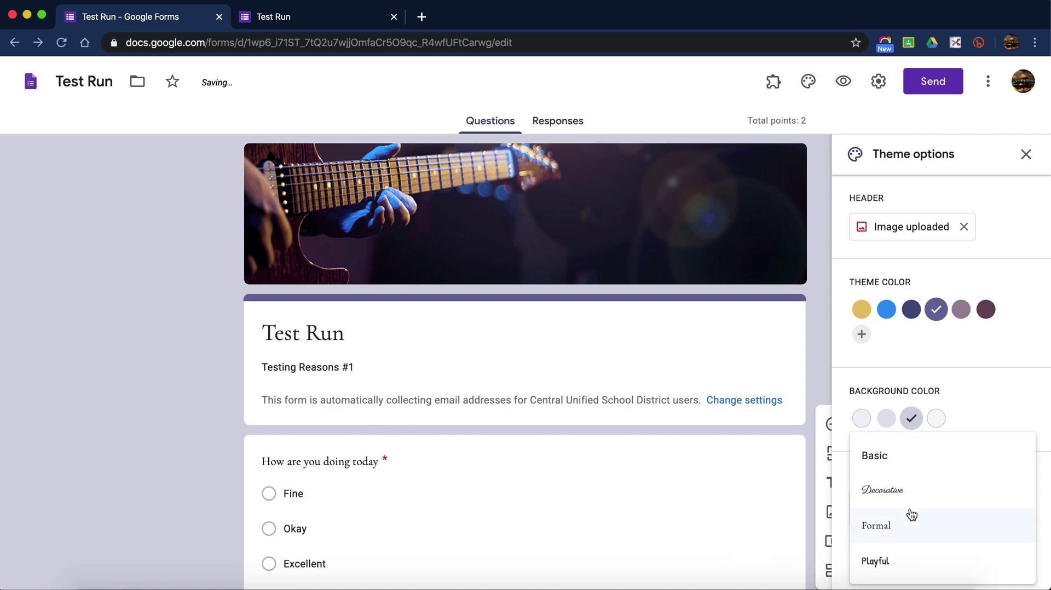
click(911, 463)
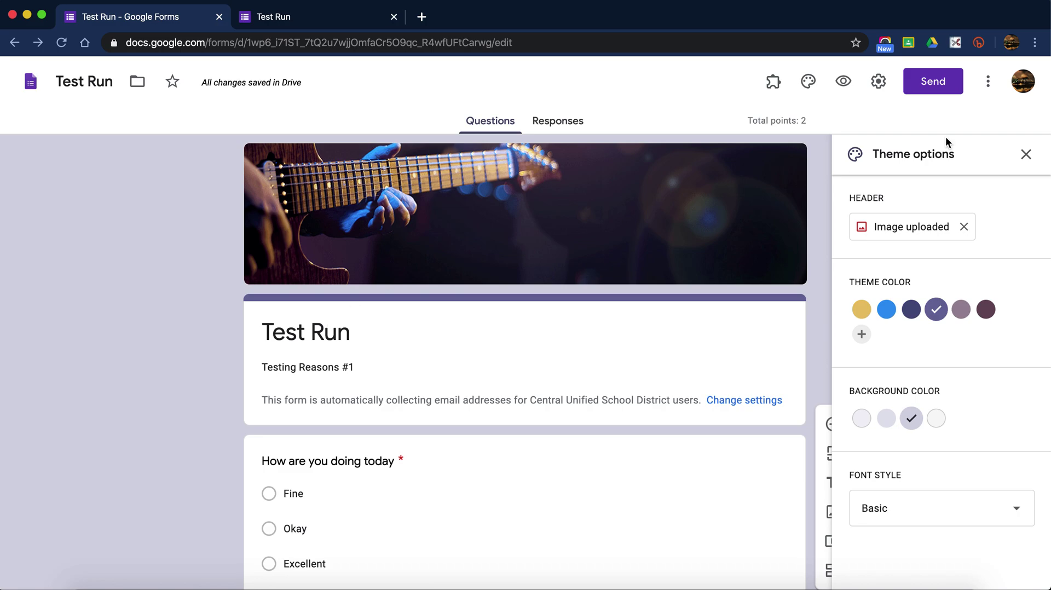
click(1030, 155)
scroll(643, 333, down, 6)
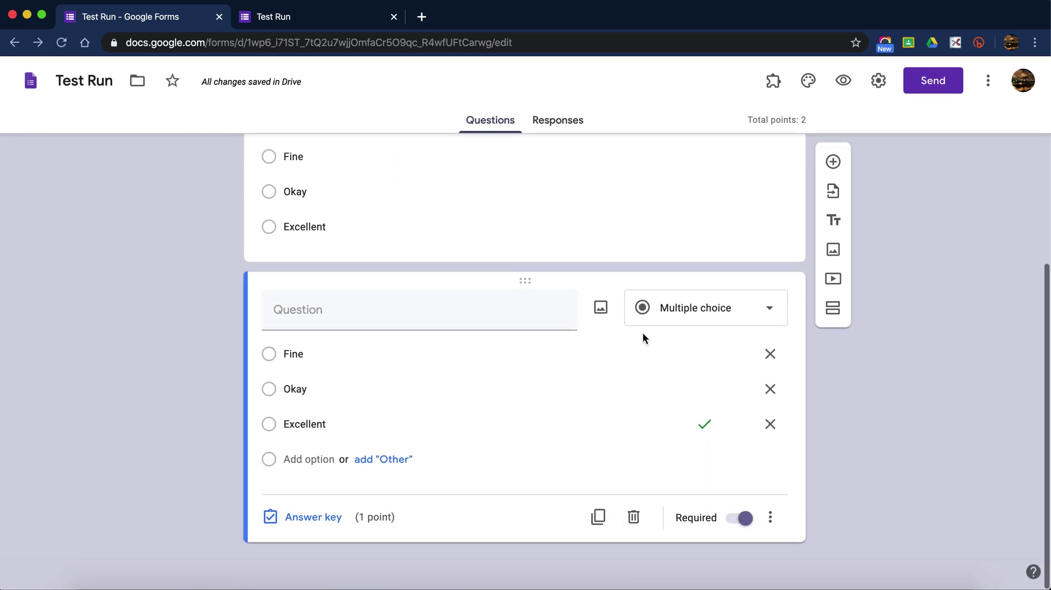
Step: Close the form's preview and examine the Send form options without sending anything
scroll(643, 333, up, 6)
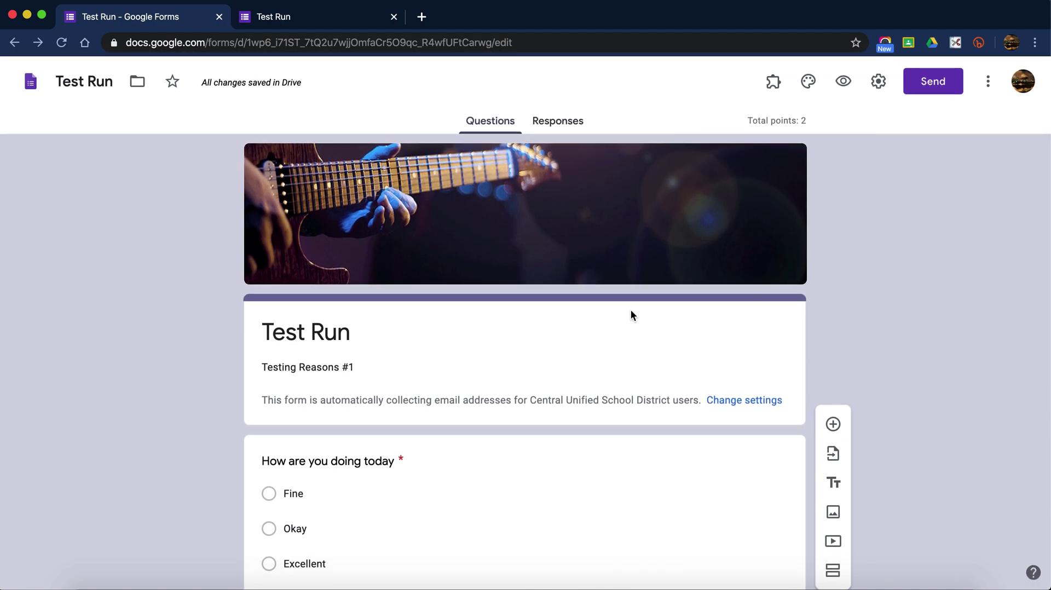
click(394, 16)
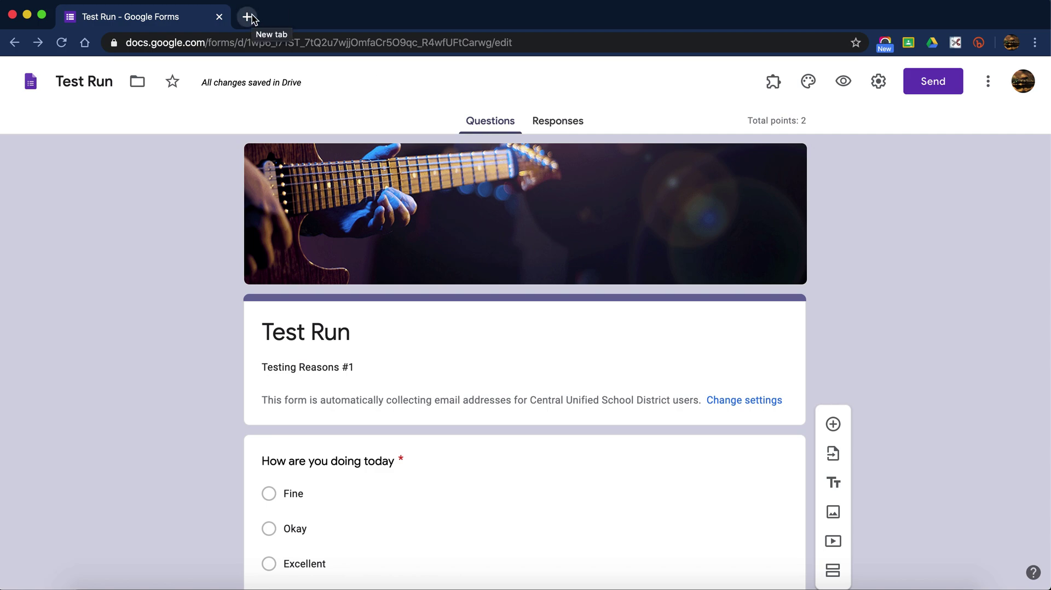
click(961, 87)
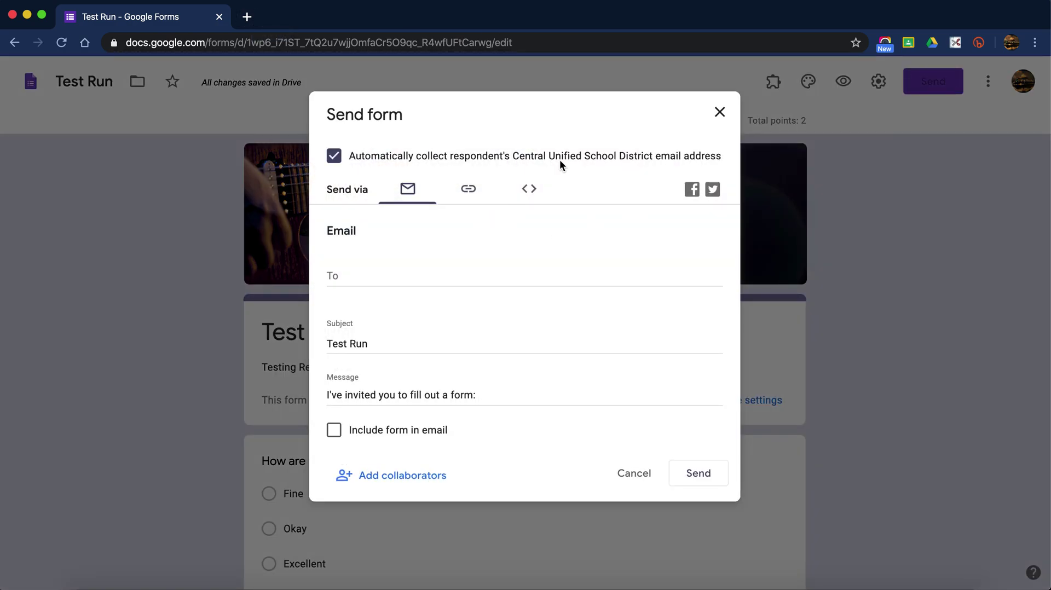
click(722, 114)
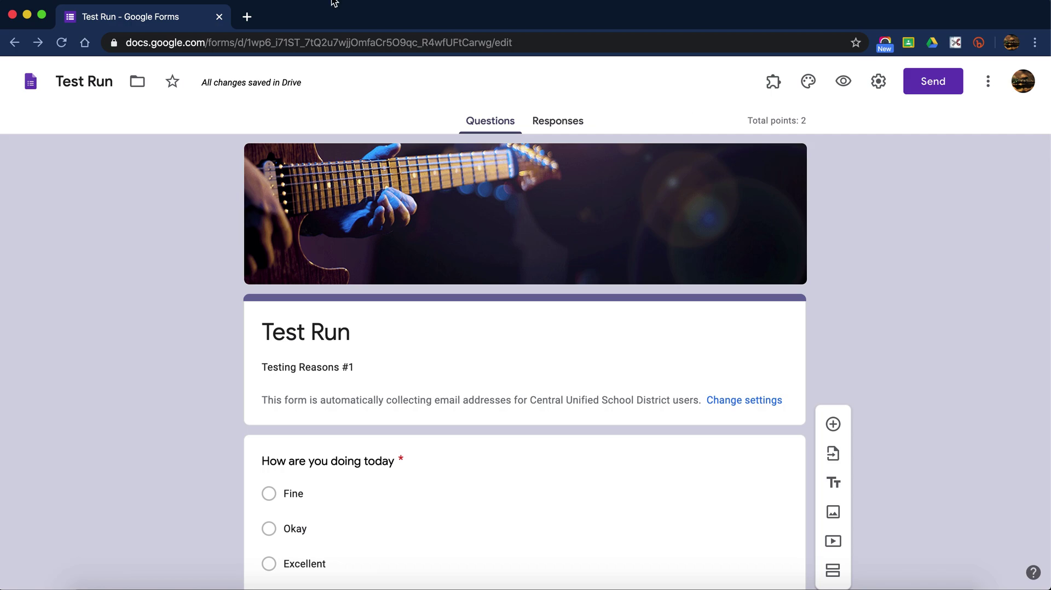
Step: Switch to Google Classroom and start a quiz assignment in the classwork of the Amer Government Block 2 class
click(247, 17)
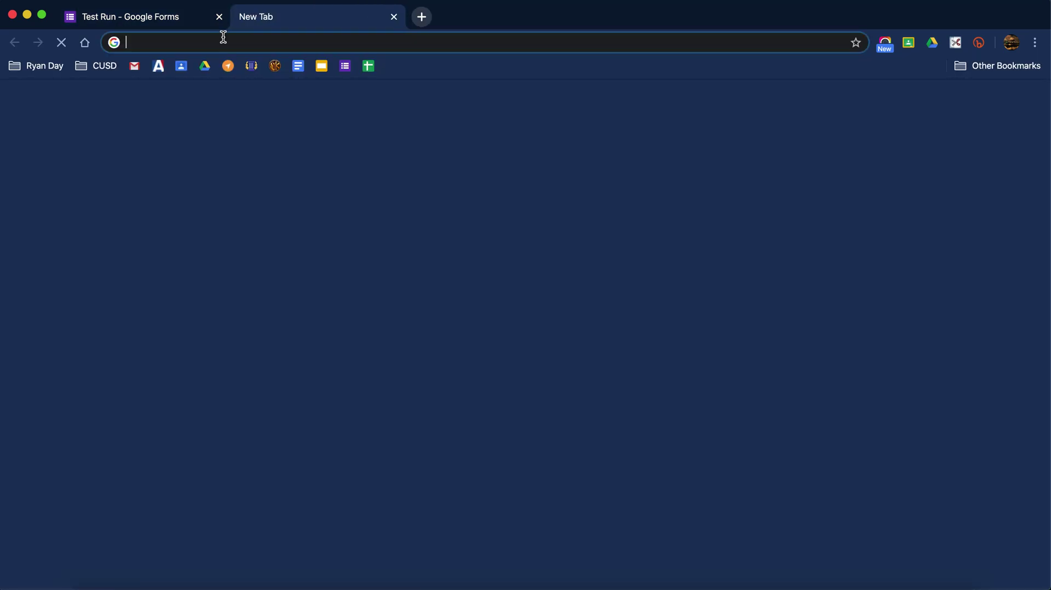
click(181, 66)
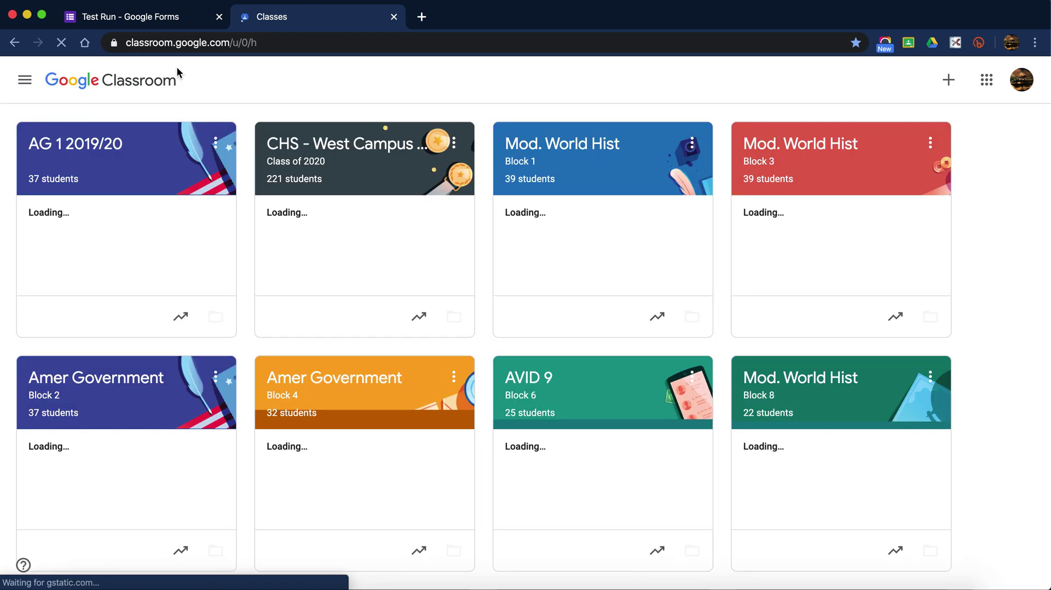
click(152, 382)
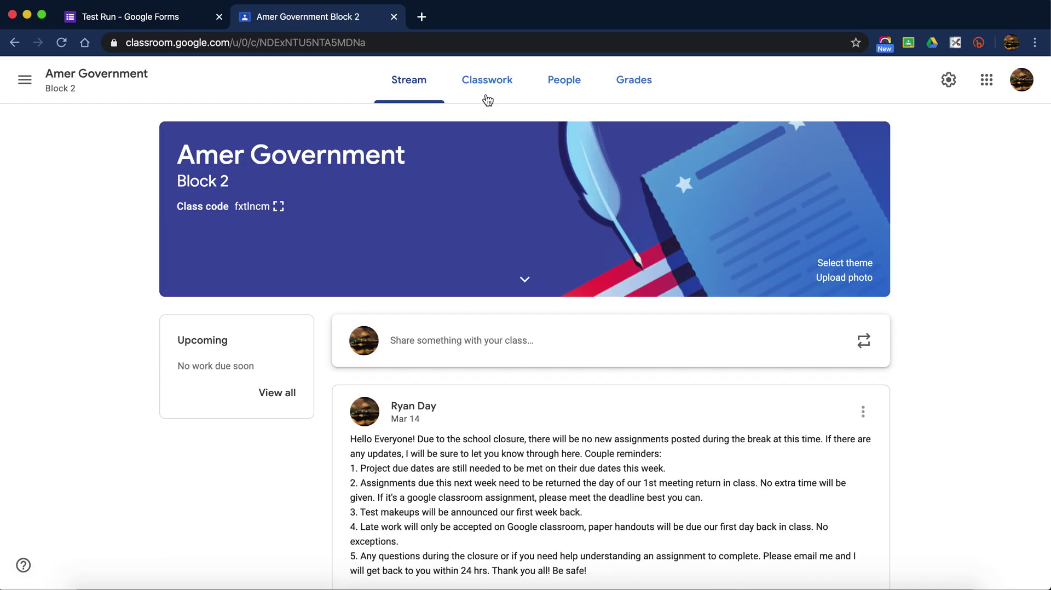
click(500, 82)
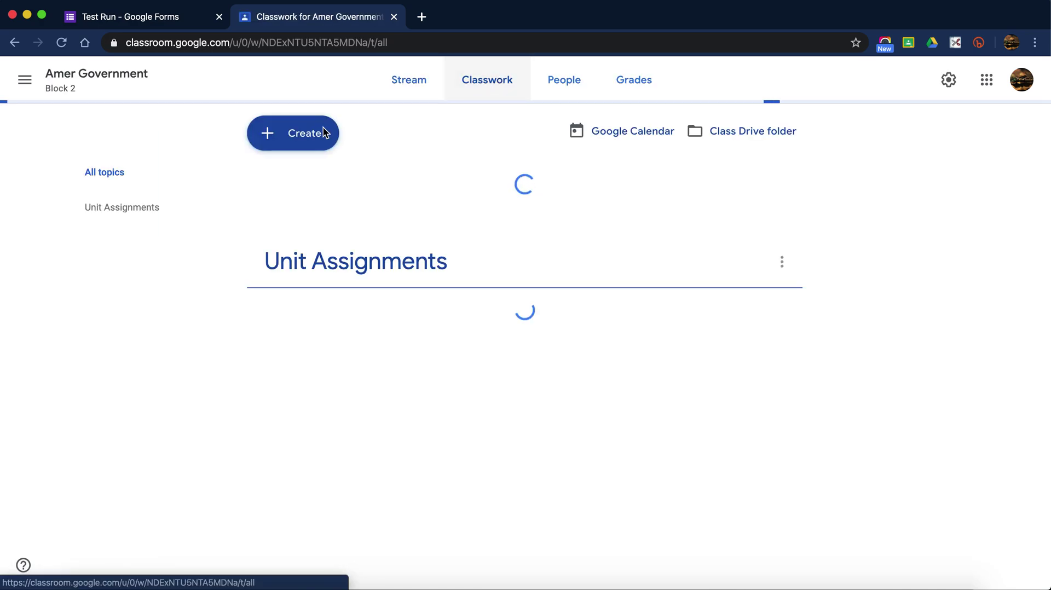
click(311, 134)
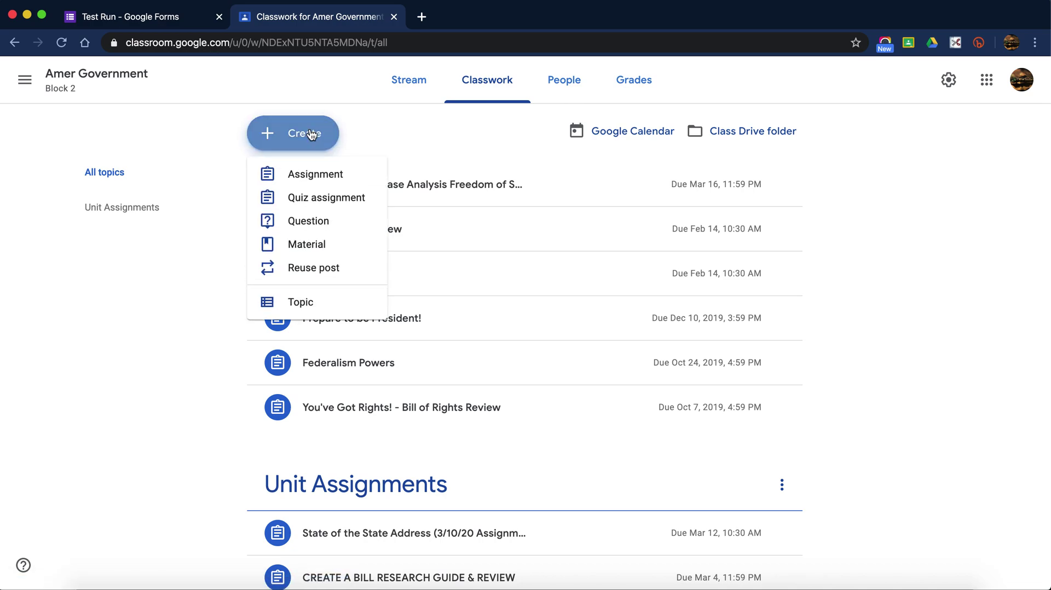
click(310, 204)
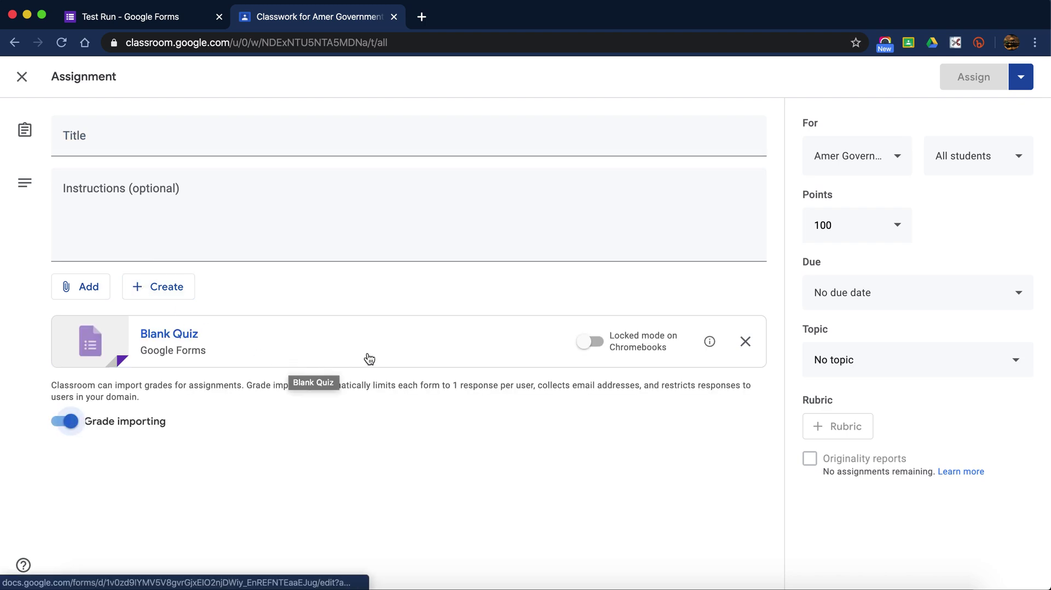
Step: Replace the attached Blank Quiz with the Test Run form from Google Drive, turn on locked mode on Chromebooks, and leave without assigning
click(755, 348)
click(106, 291)
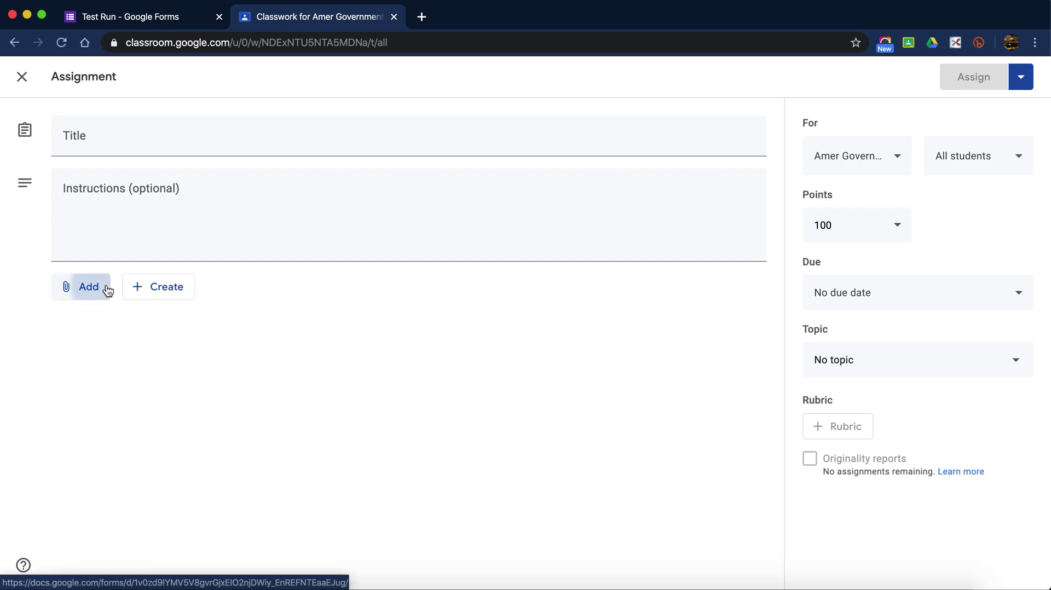
click(104, 323)
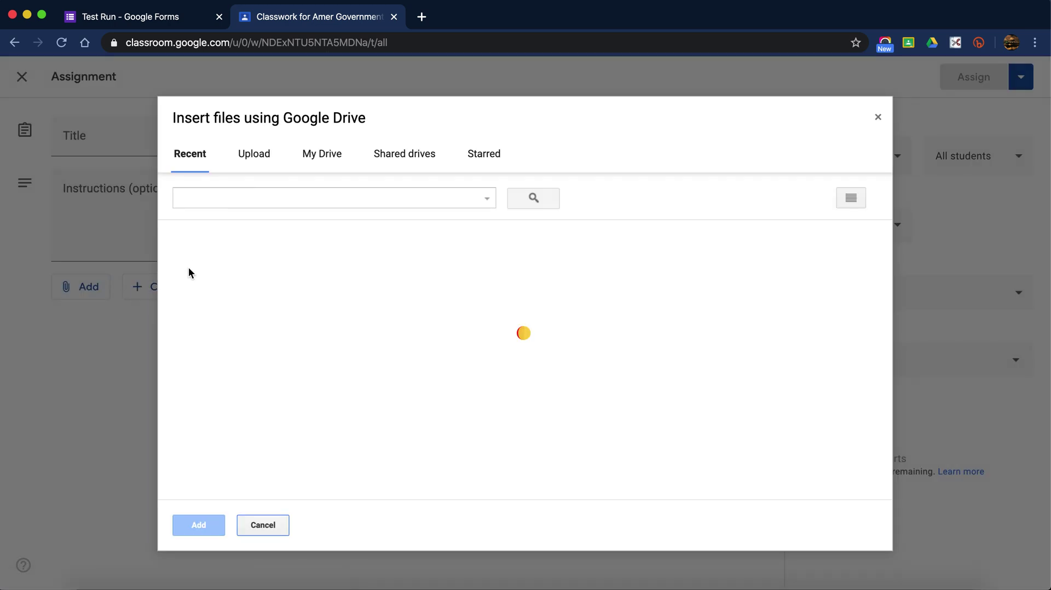
click(357, 317)
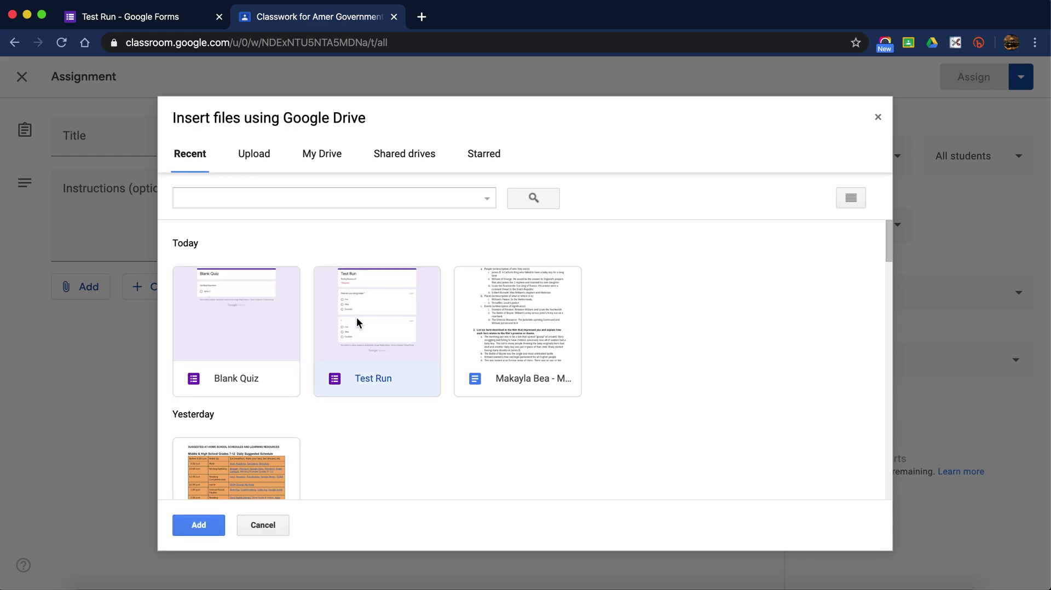
click(196, 521)
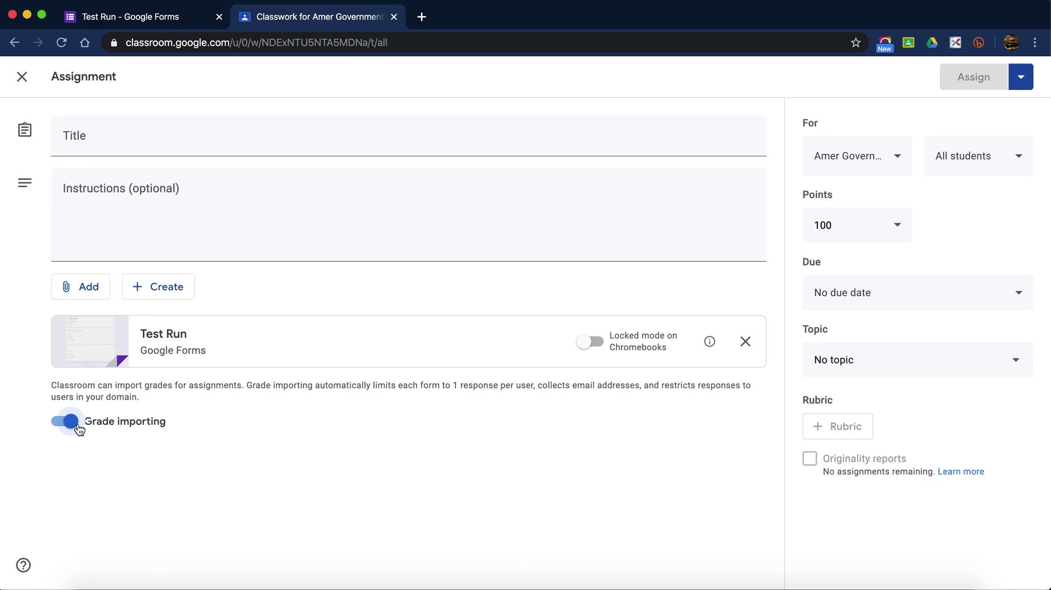
click(583, 349)
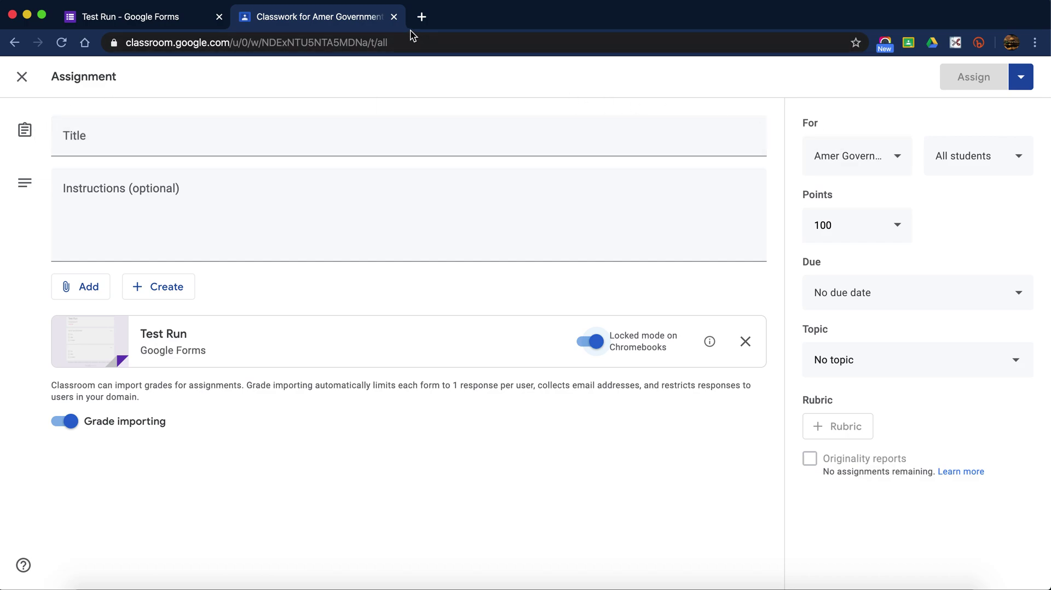
click(394, 16)
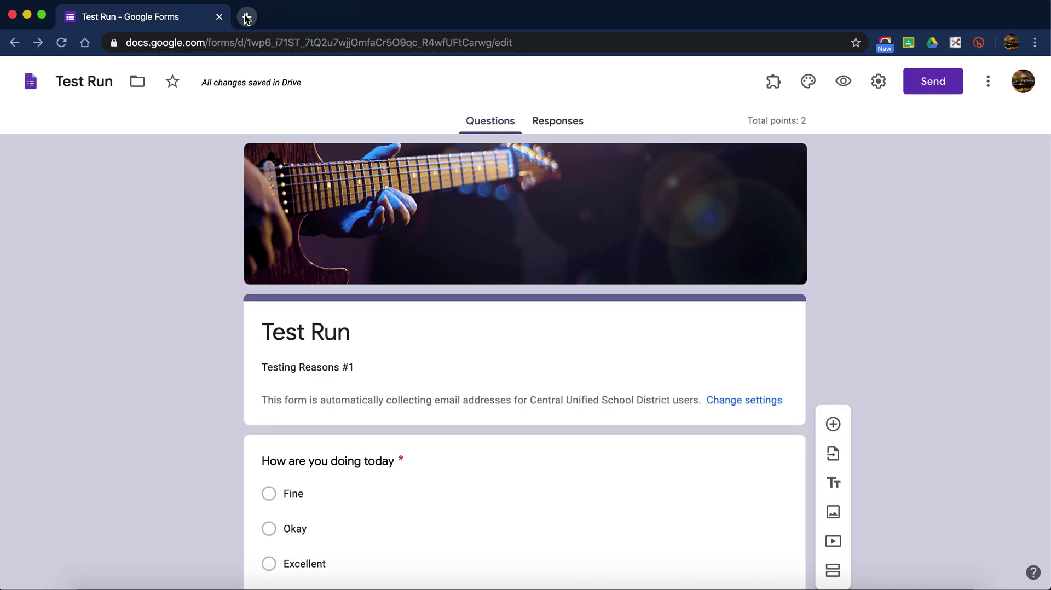
Step: Reopen the Amer Government Block 2 class in Google Classroom and find the Fall Final 2019-20 assignment in its stream
click(253, 17)
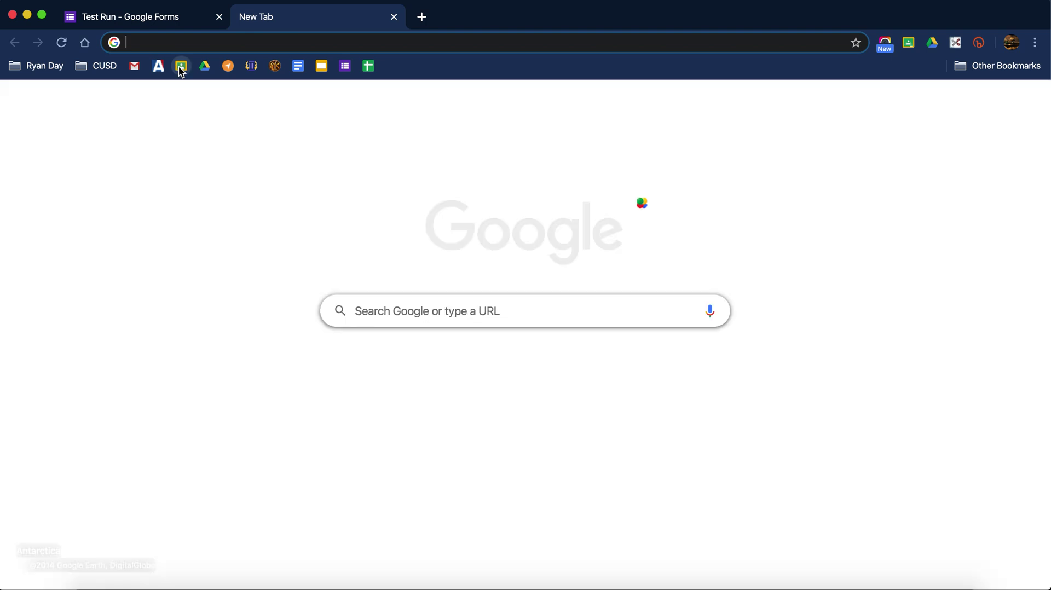
click(181, 67)
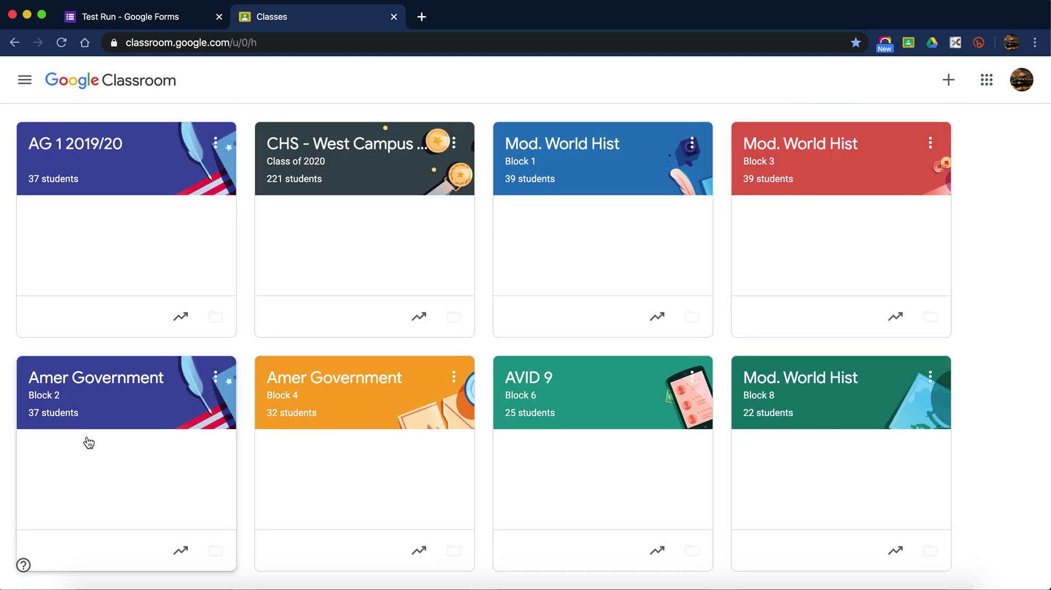
click(110, 385)
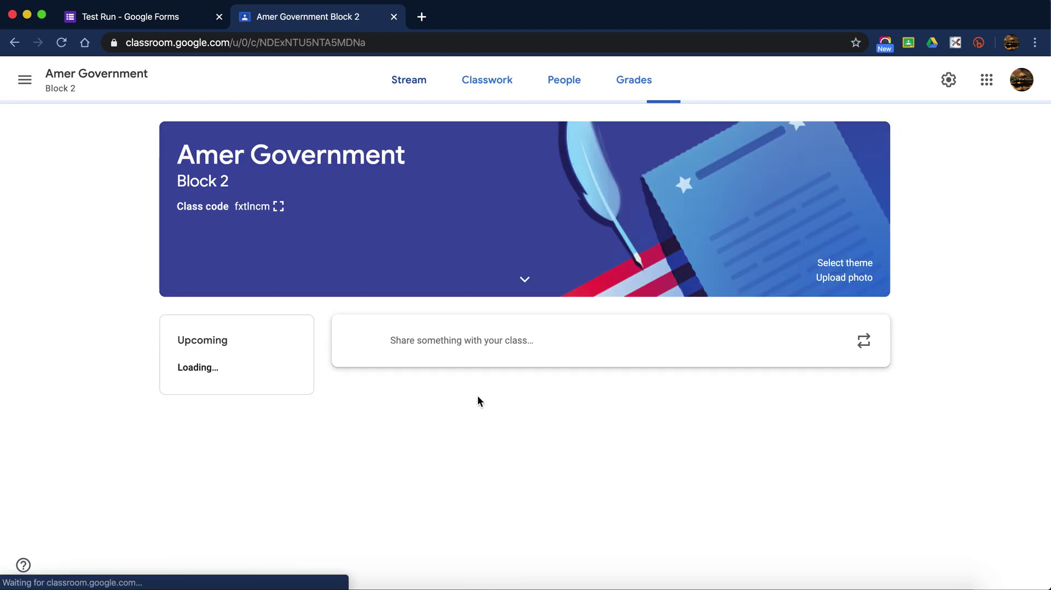
scroll(477, 396, down, 10)
scroll(477, 396, down, 15)
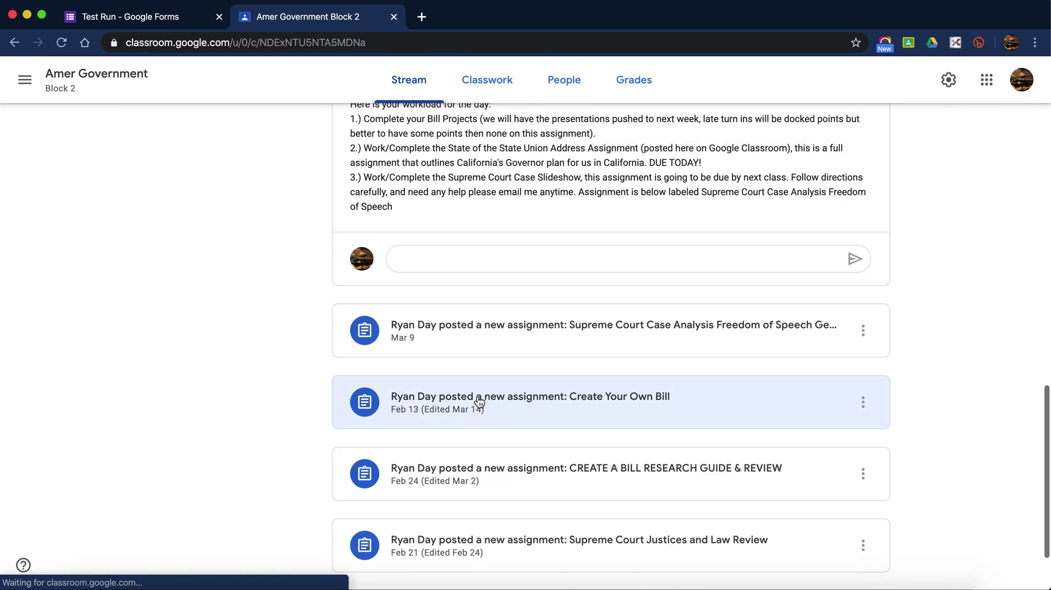
scroll(480, 403, down, 12)
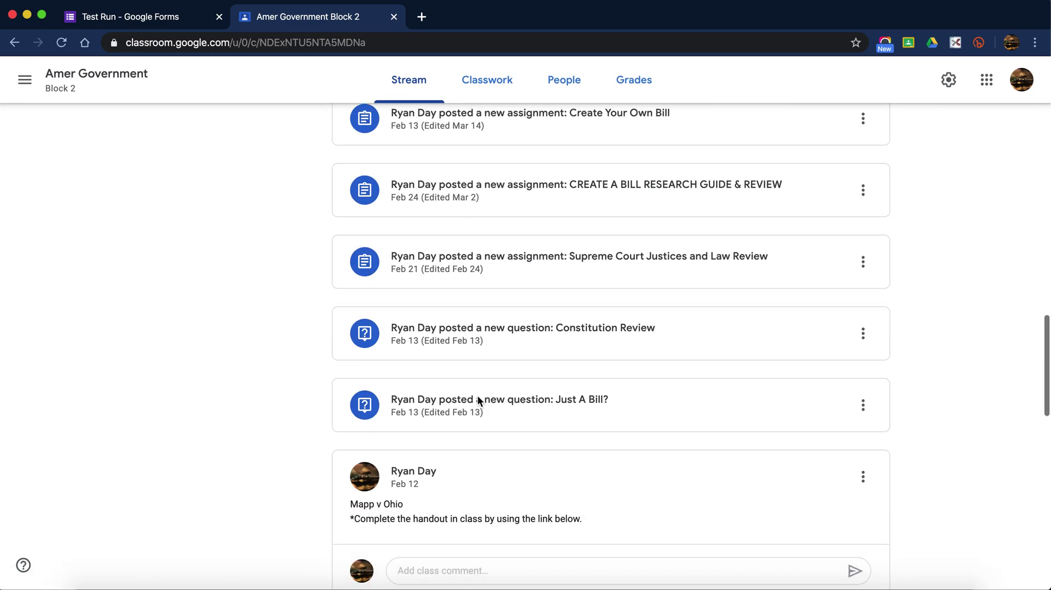
scroll(477, 401, down, 12)
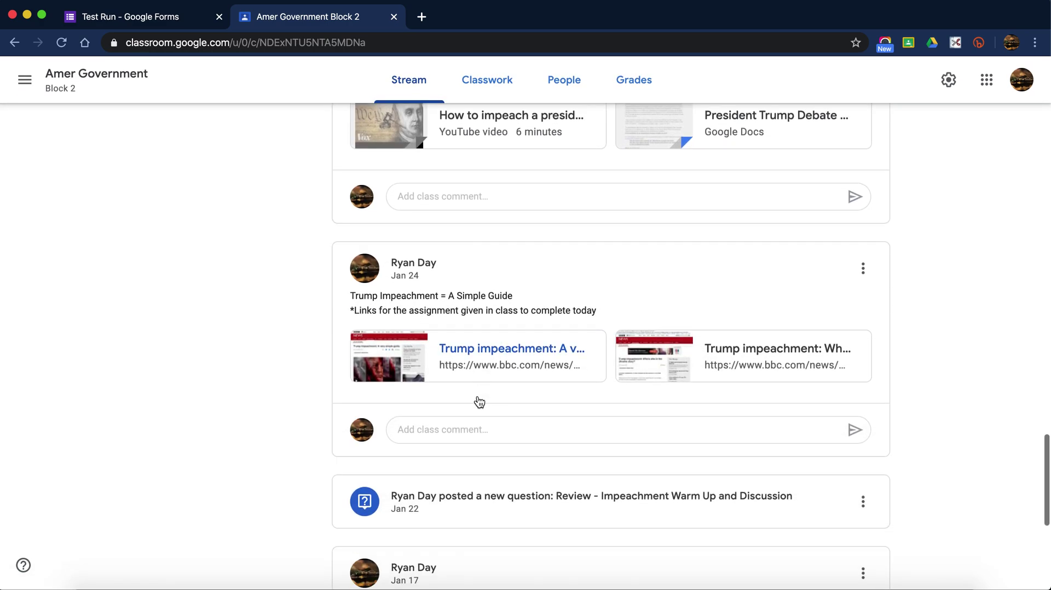
scroll(478, 397, down, 12)
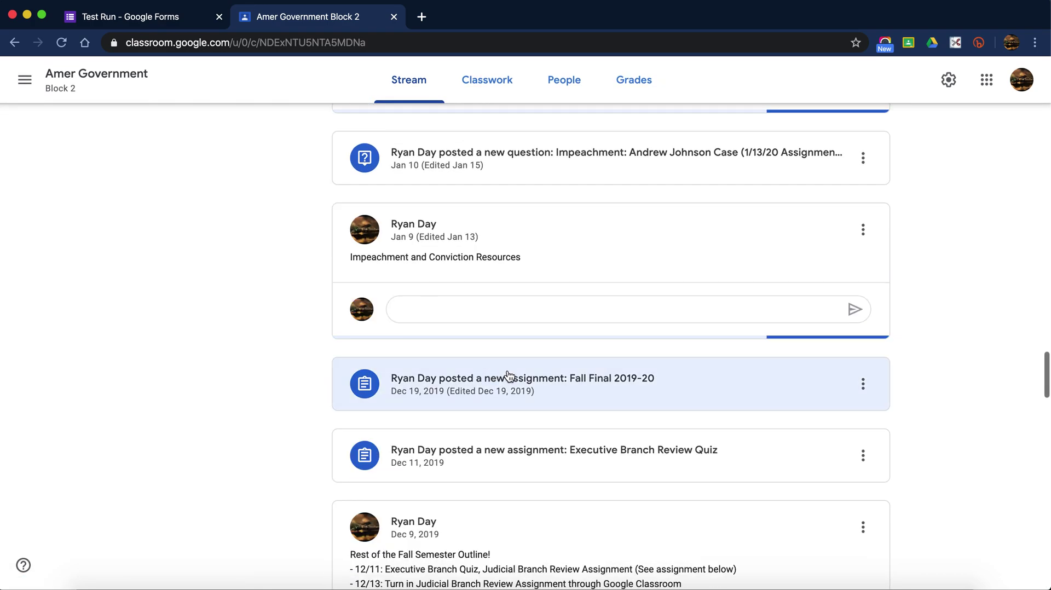
scroll(600, 432, down, 3)
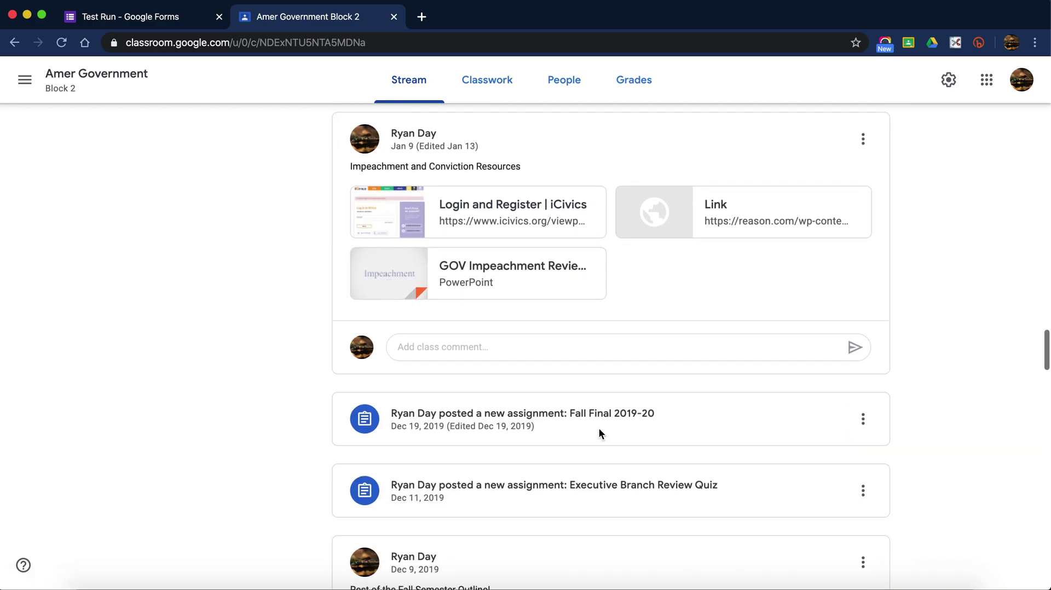
Step: Open the Fall Final 2019-20 assignment and review the students' grades
click(582, 420)
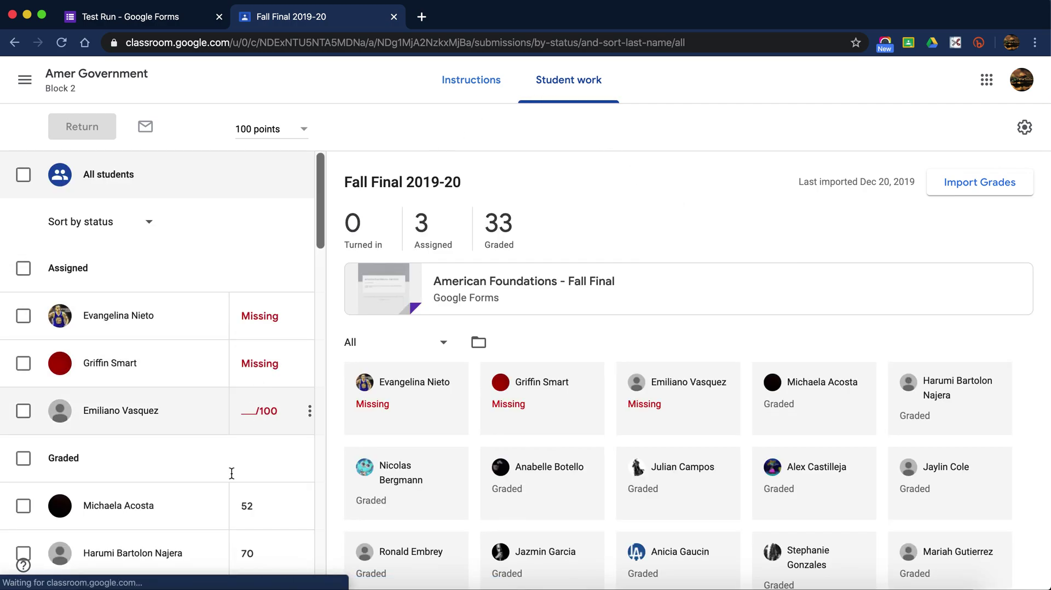
scroll(232, 477, down, 3)
scroll(233, 479, down, 7)
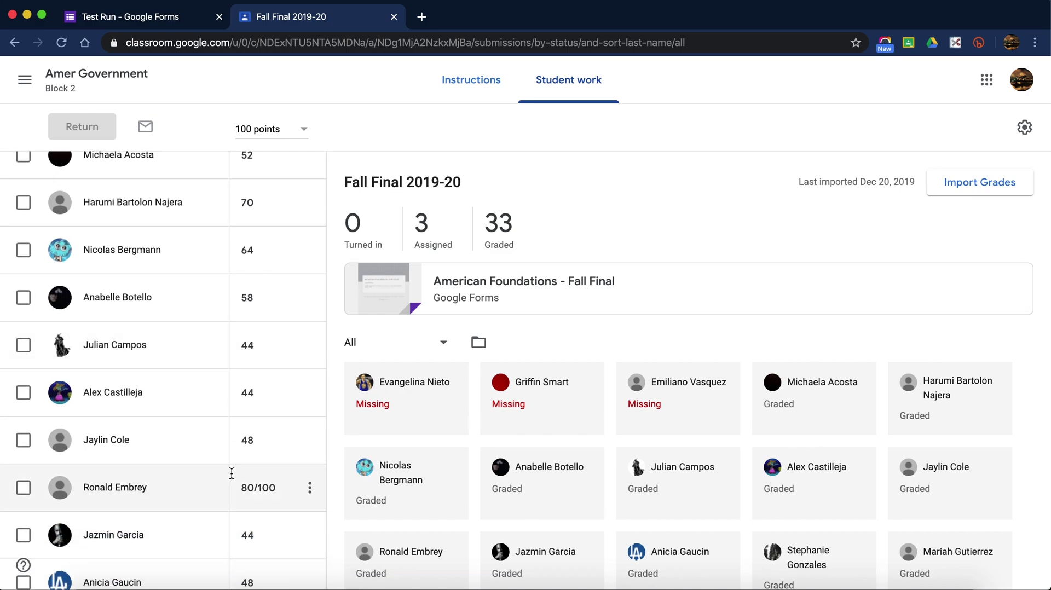
scroll(231, 473, up, 10)
Step: View the assignment's instructions, open the attached American Foundations - Fall Final form, and close that form
click(485, 90)
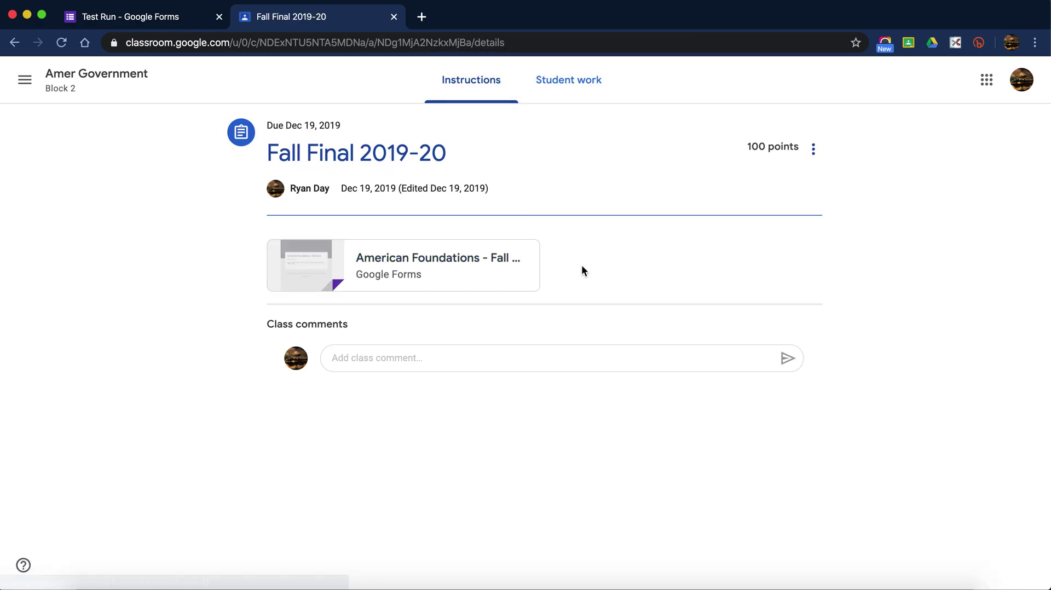
click(390, 276)
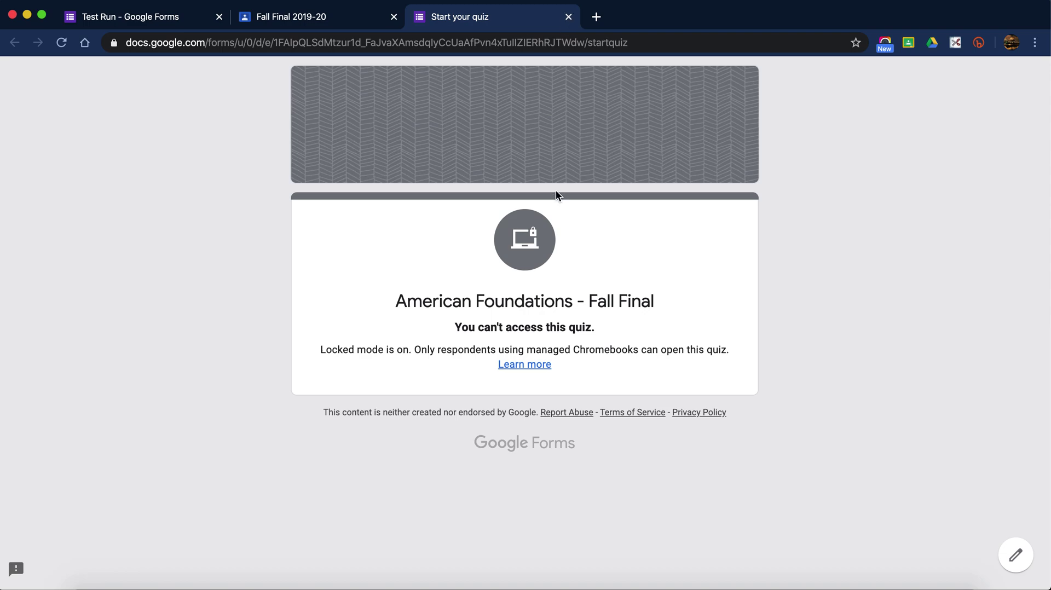
click(570, 17)
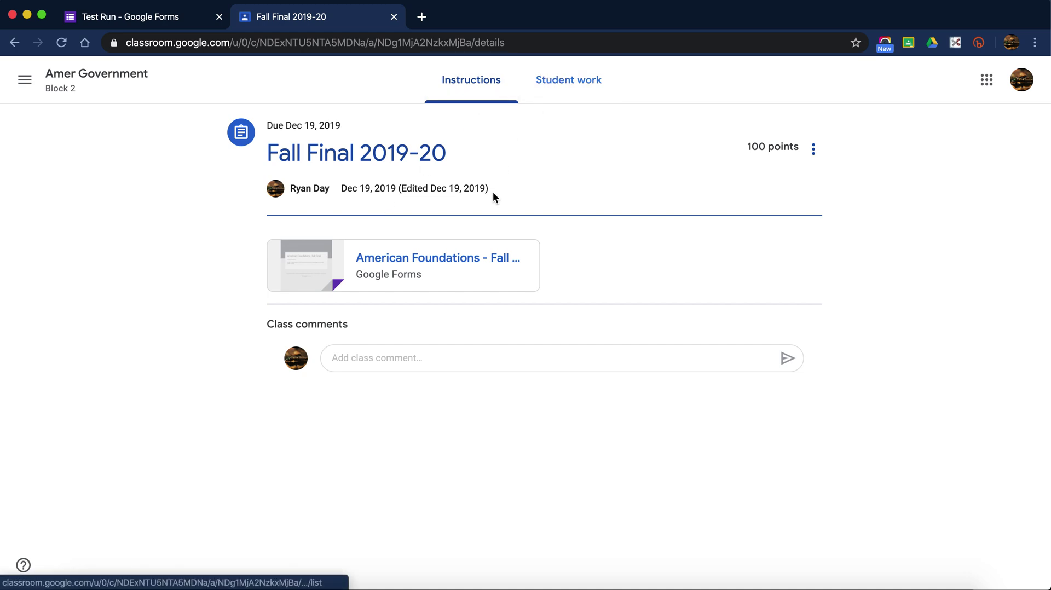
Step: Open the Fall Final 2019-20 assignment for editing to check its locked mode and grade importing settings, and close Classroom
click(814, 159)
click(774, 182)
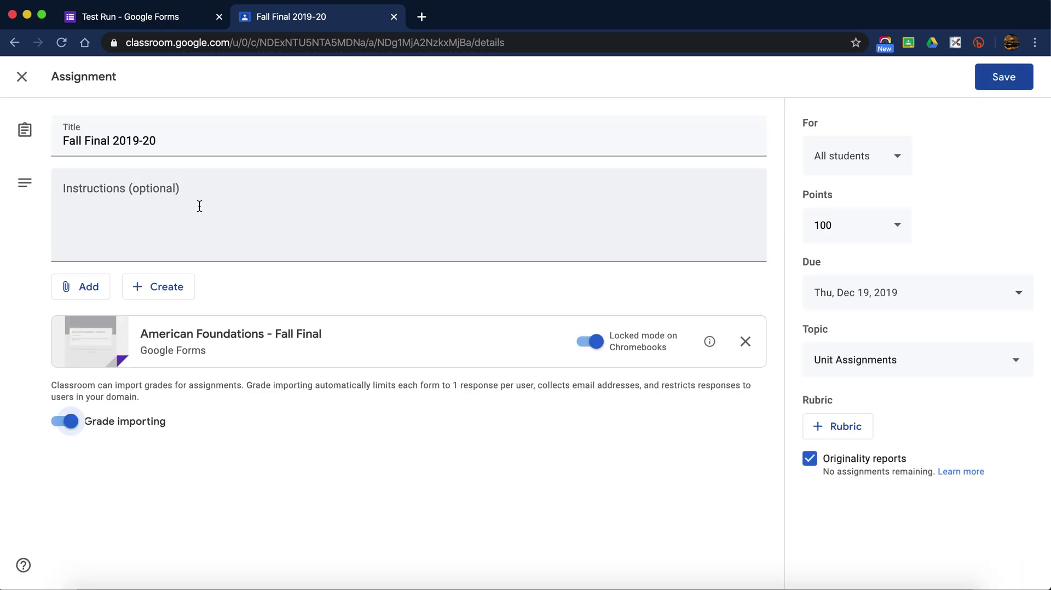
click(394, 16)
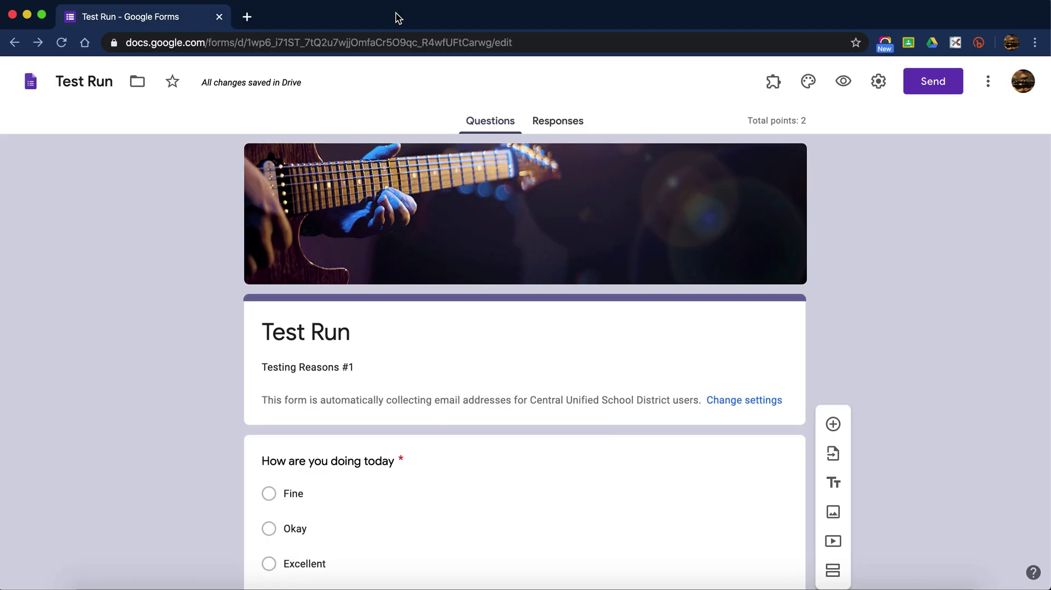